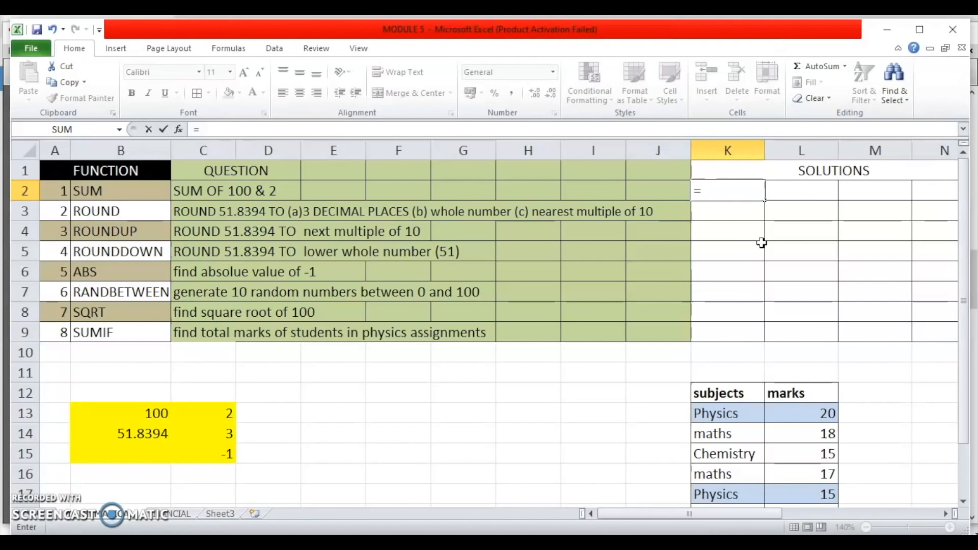
Complete the SUM formula in K2 to add the values in B13 and C13.
{"action": "type", "text": "sum"}
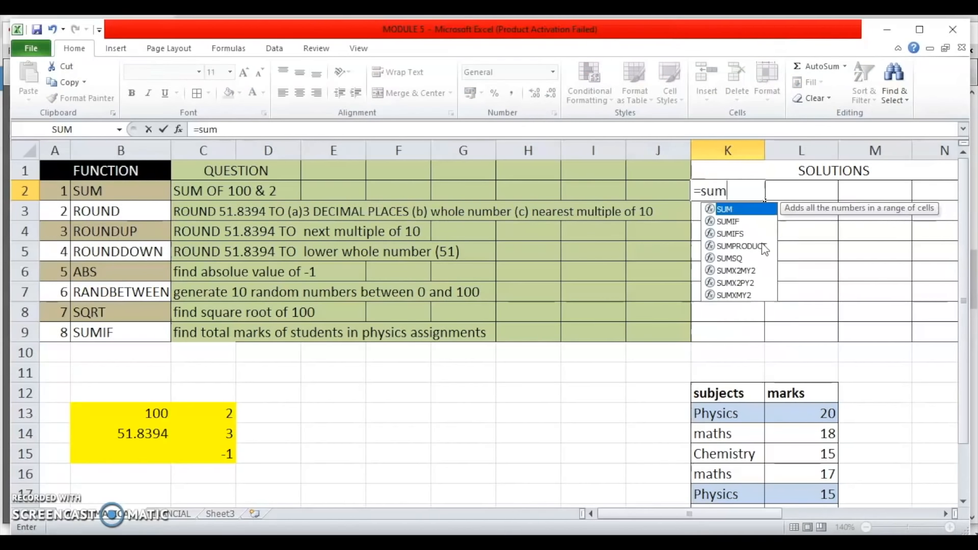
{"action": "type", "text": "("}
{"action": "left_click", "coordinate": [146, 417]}
{"action": "type", "text": ","}
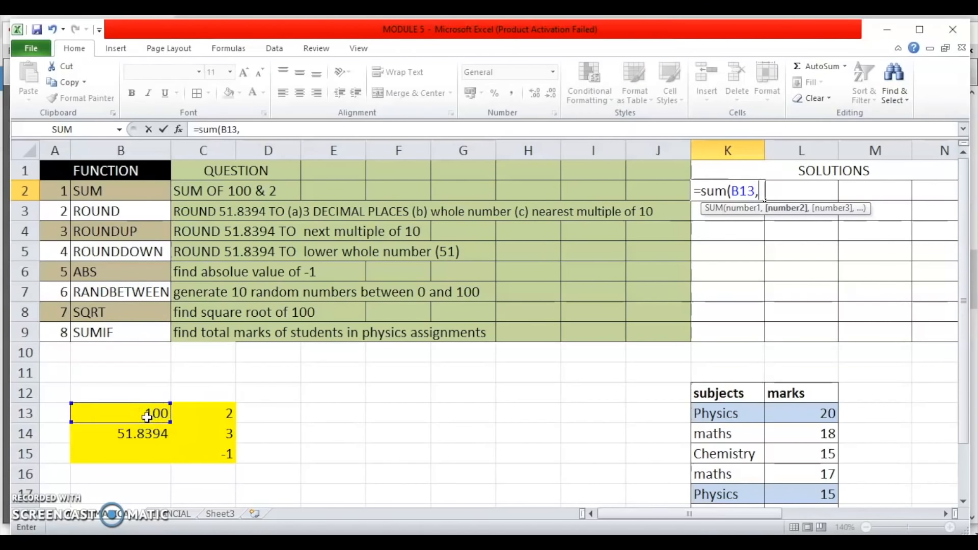
{"action": "left_click", "coordinate": [203, 413]}
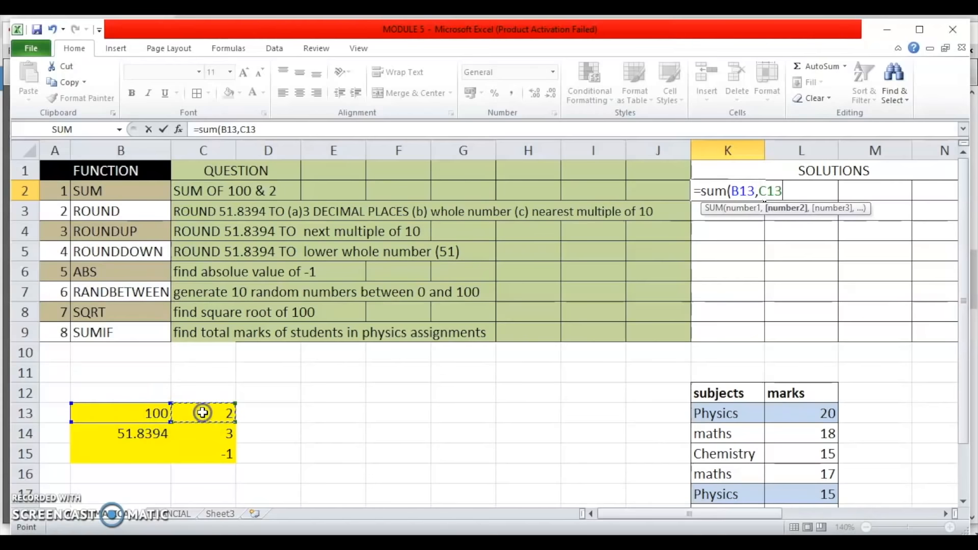
{"action": "type", "text": ")"}
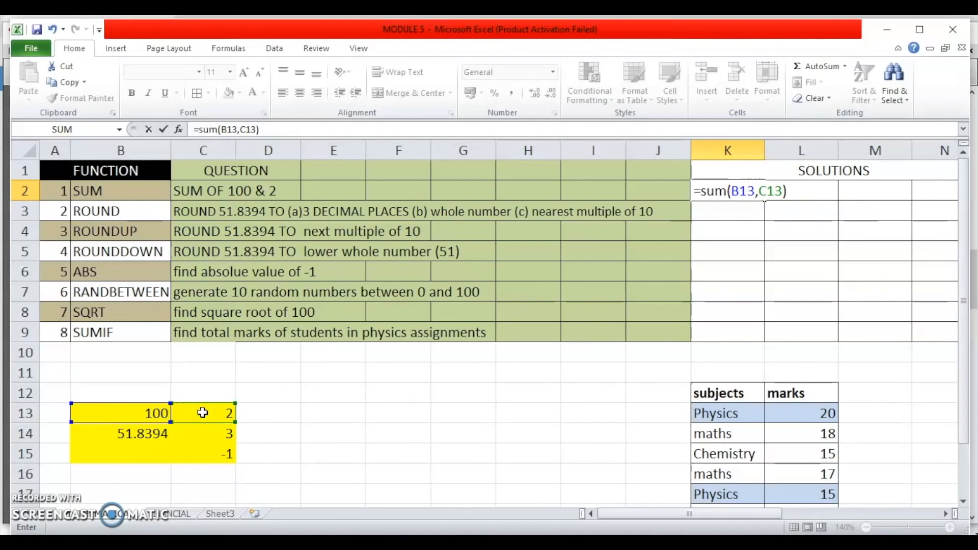
{"action": "key", "text": "Return"}
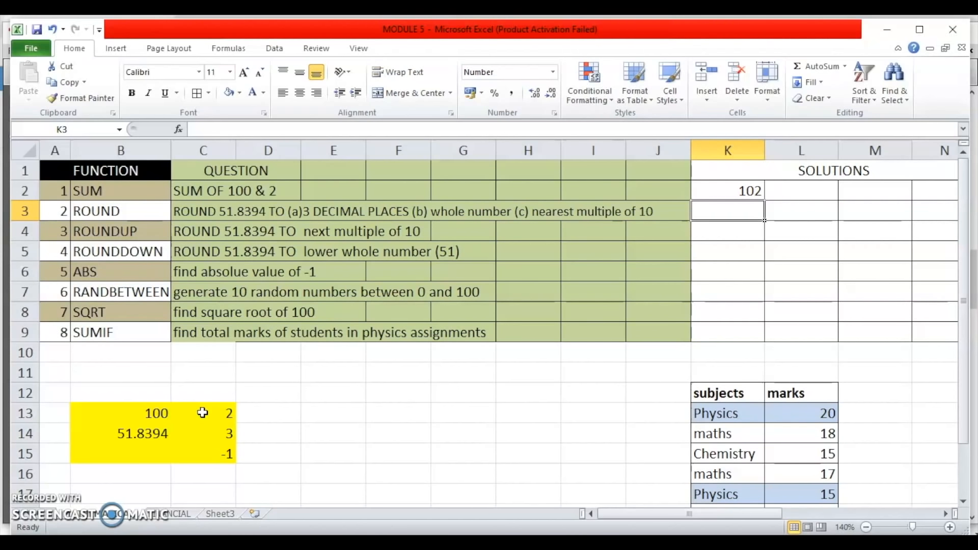
Enter a ROUND formula in K3 that rounds B14 to the number of decimal places given in C14.
{"action": "type", "text": "="}
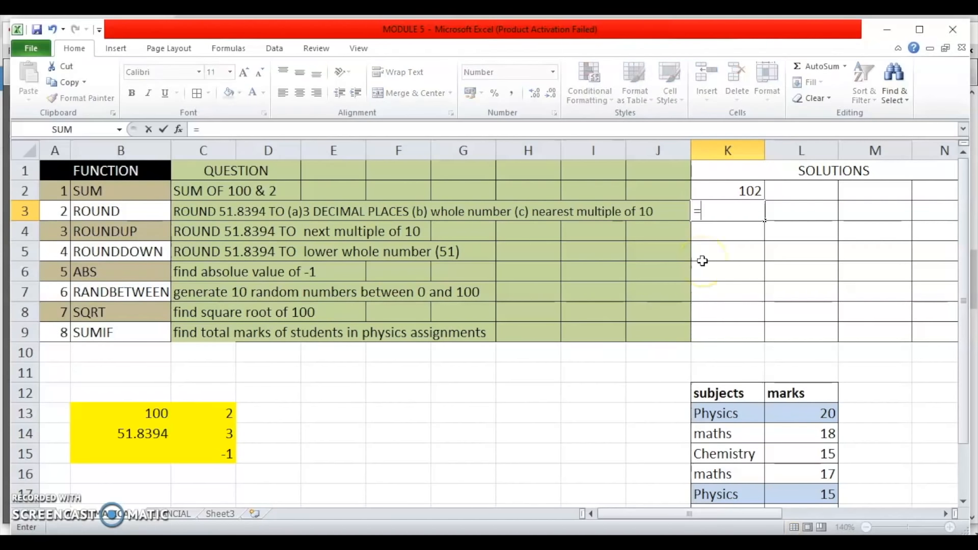
{"action": "type", "text": "roun"}
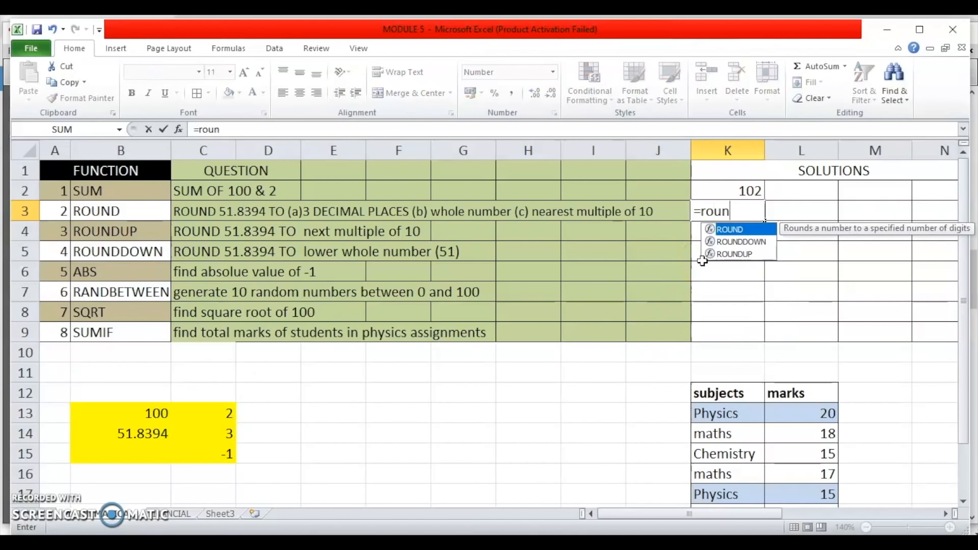
{"action": "type", "text": "d("}
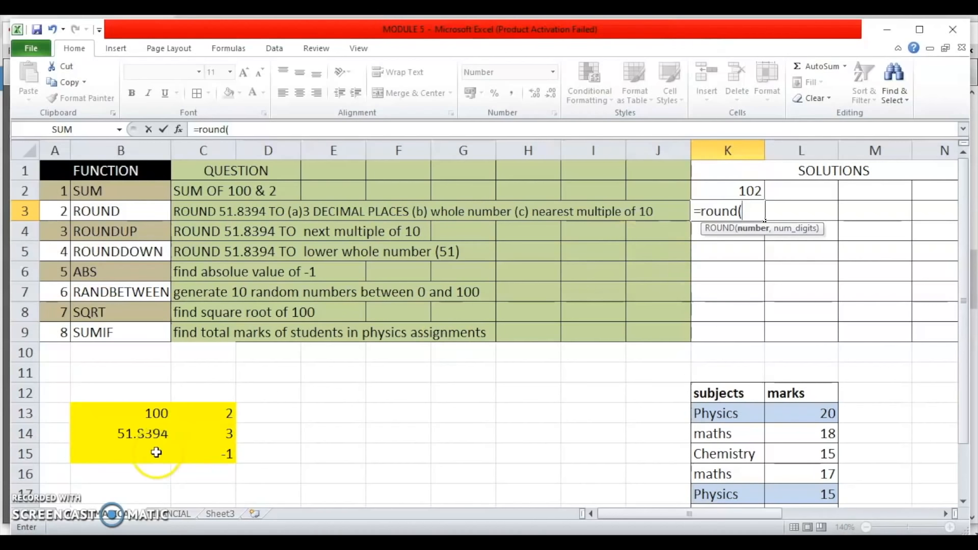
{"action": "left_click", "coordinate": [148, 437]}
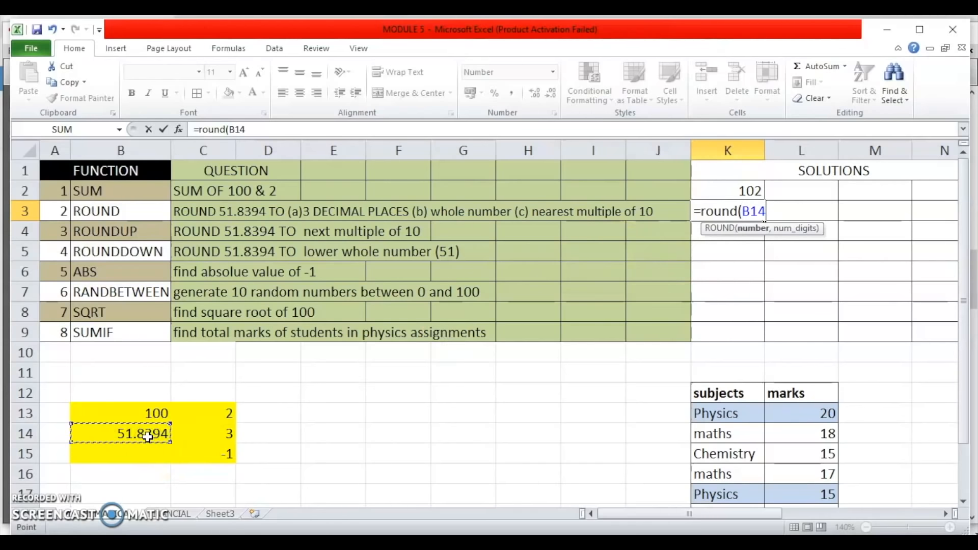
{"action": "type", "text": ","}
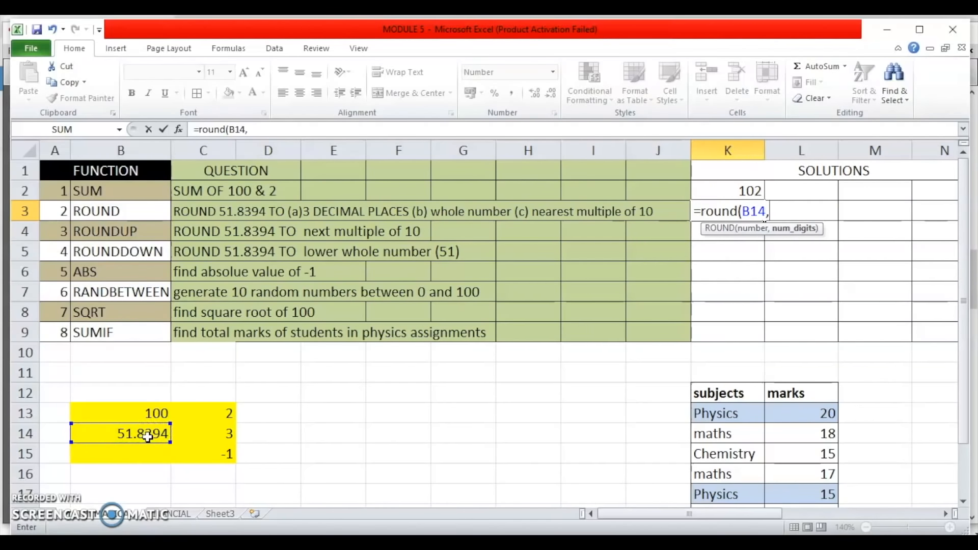
{"action": "left_click", "coordinate": [199, 436]}
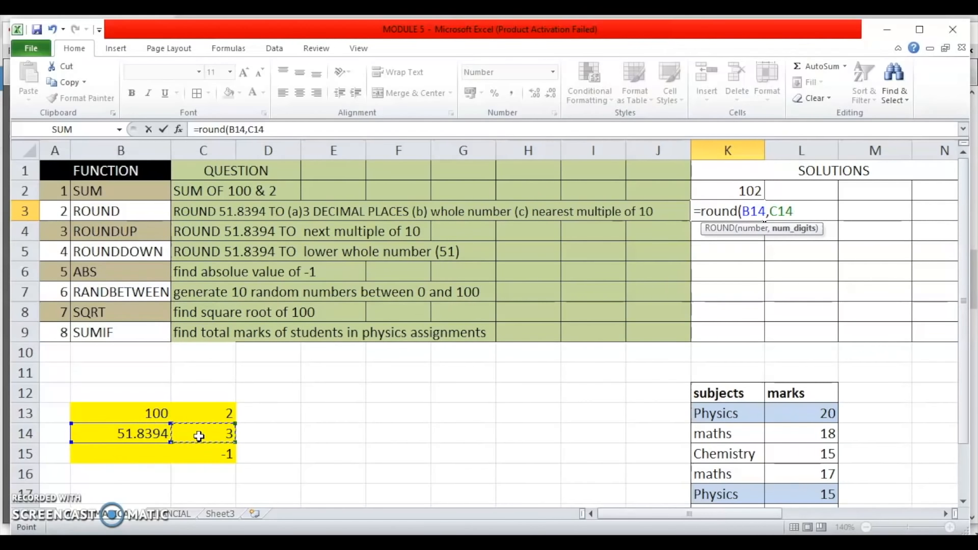
{"action": "type", "text": ")"}
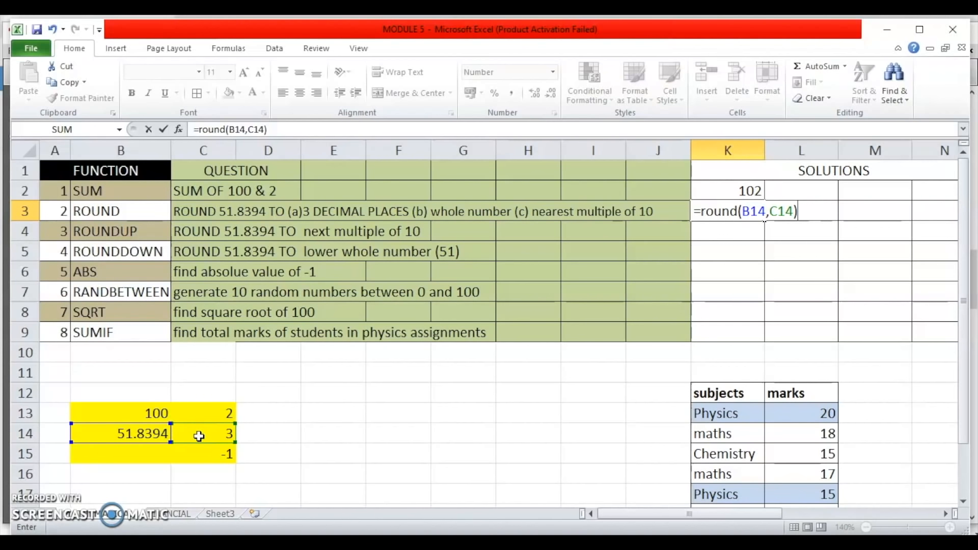
{"action": "key", "text": "Return"}
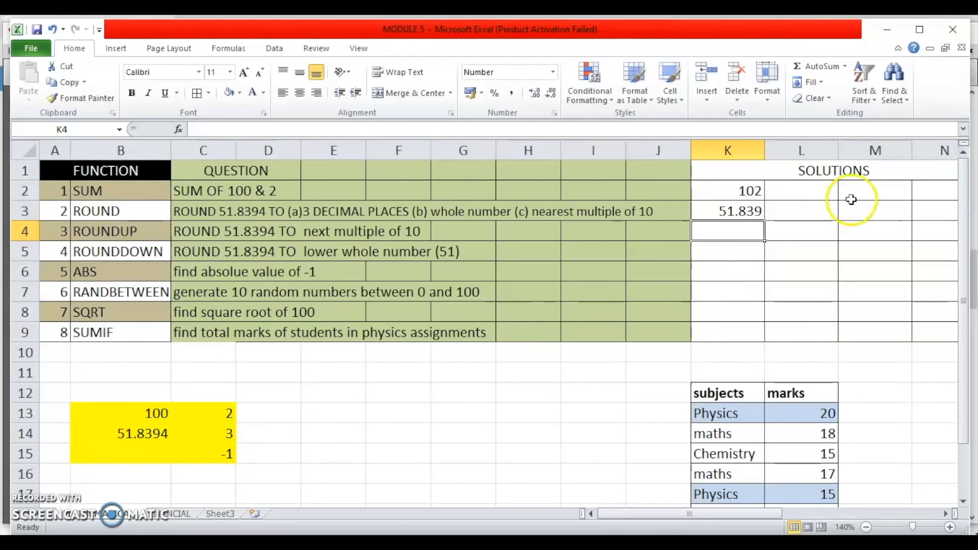
Enter =round(B14,0) in L3 to round 51.8394 to a whole number.
{"action": "left_click", "coordinate": [824, 211]}
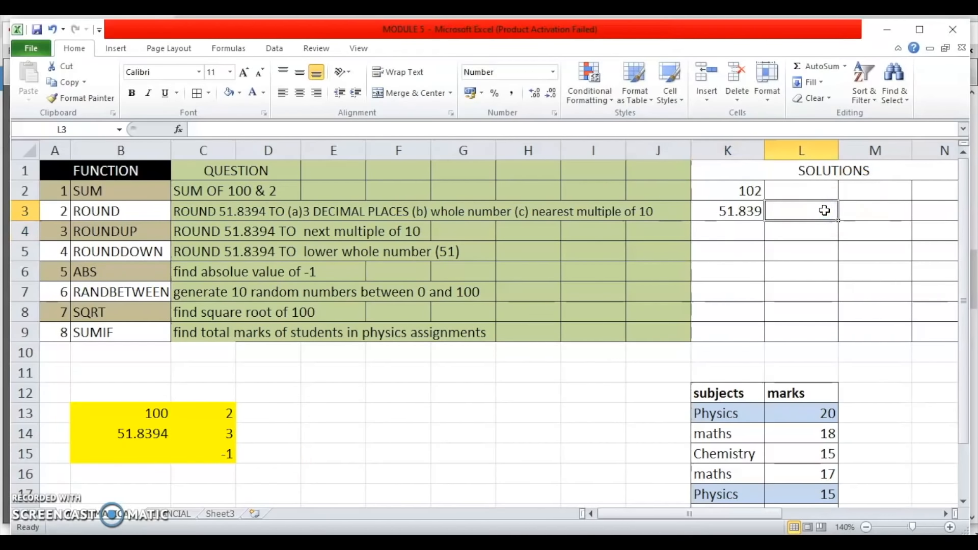
{"action": "type", "text": "="}
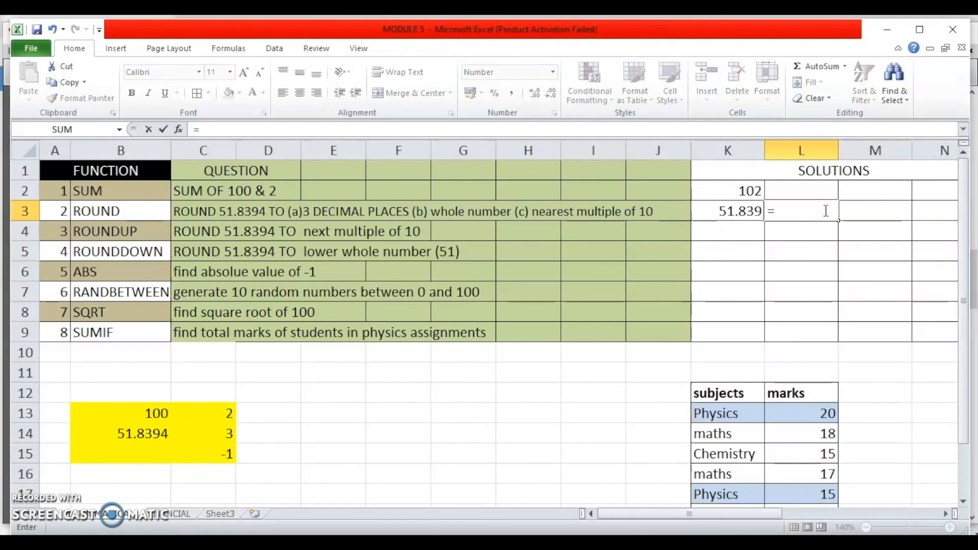
{"action": "type", "text": "round("}
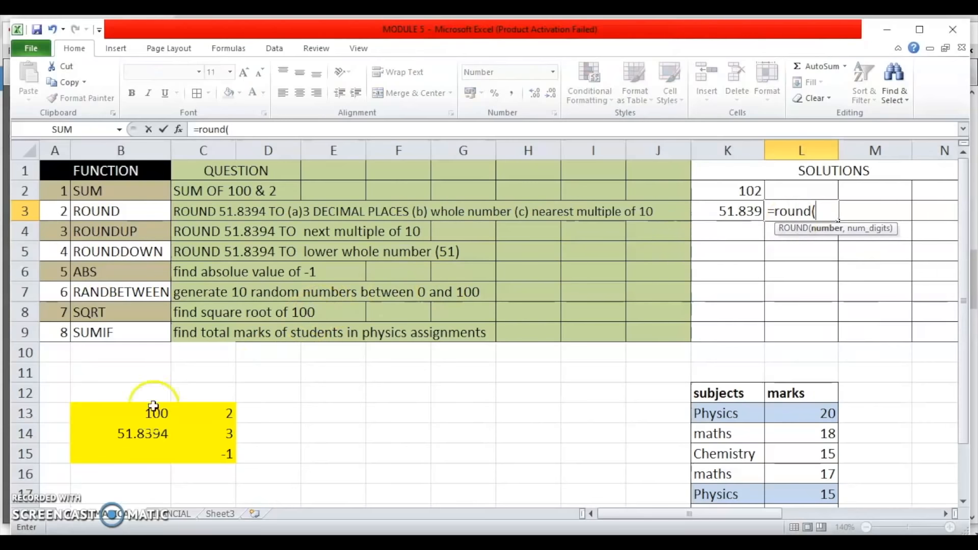
{"action": "left_click", "coordinate": [126, 432]}
{"action": "type", "text": ","}
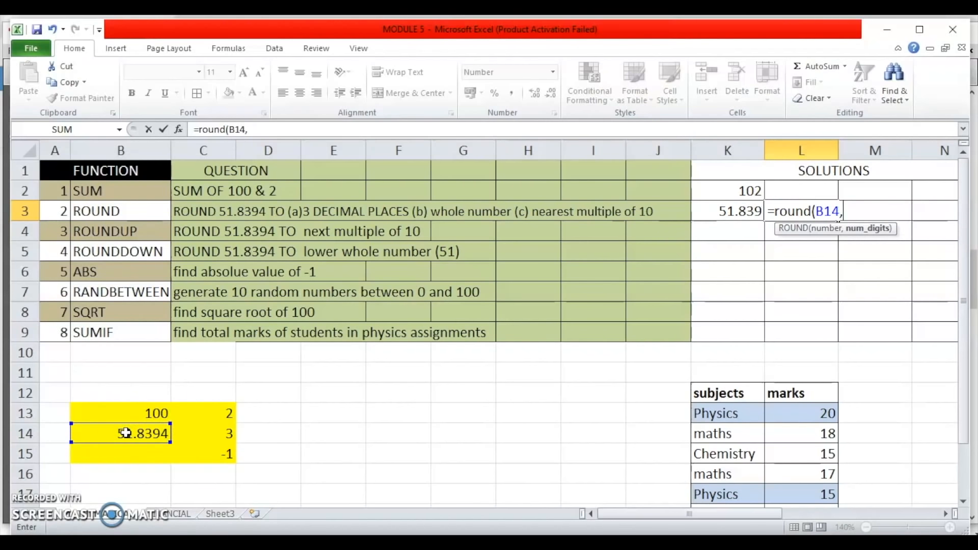
{"action": "type", "text": "0)"}
{"action": "key", "text": "Return"}
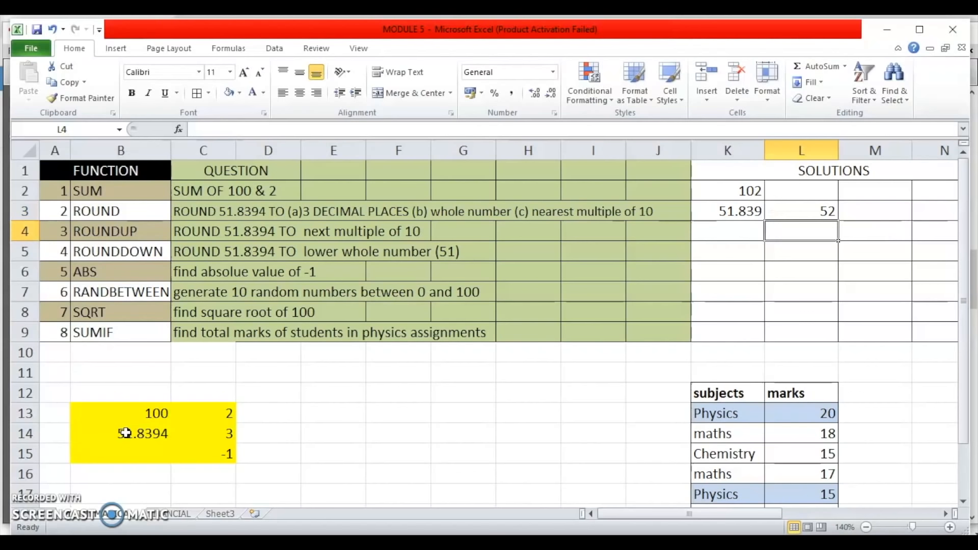
Enter =round(B14,-1) in M3 to round 51.8394 to the nearest multiple of 10.
{"action": "key", "text": "Up"}
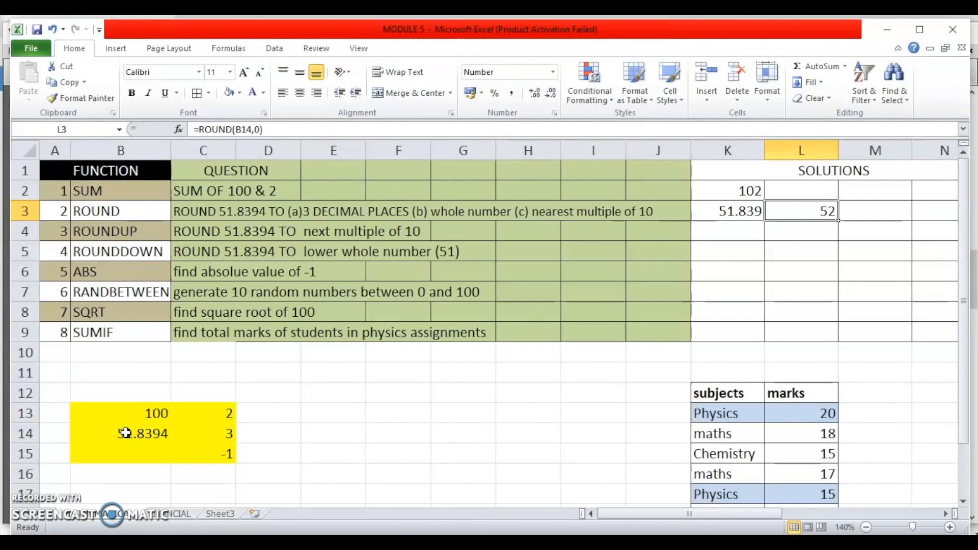
{"action": "key", "text": "Right"}
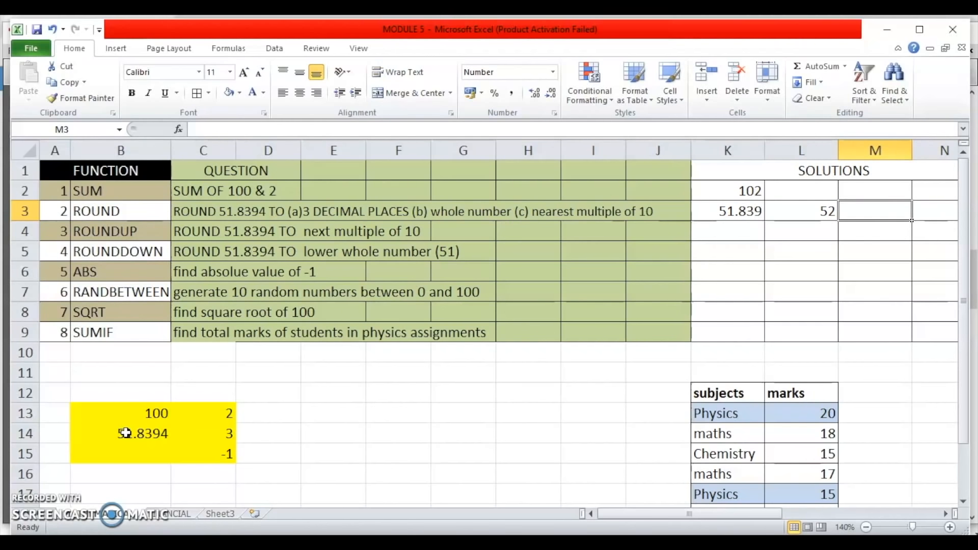
{"action": "type", "text": "="}
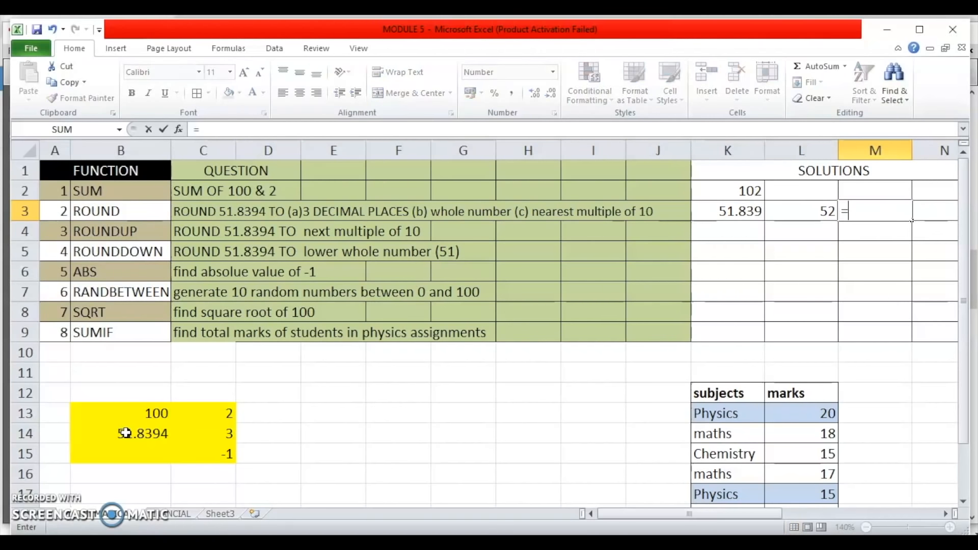
{"action": "type", "text": "round"}
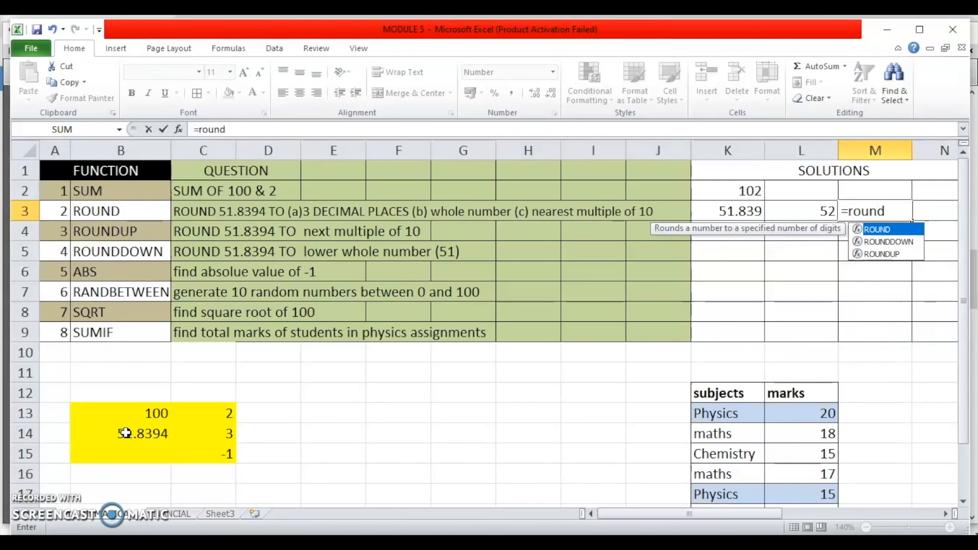
{"action": "type", "text": "("}
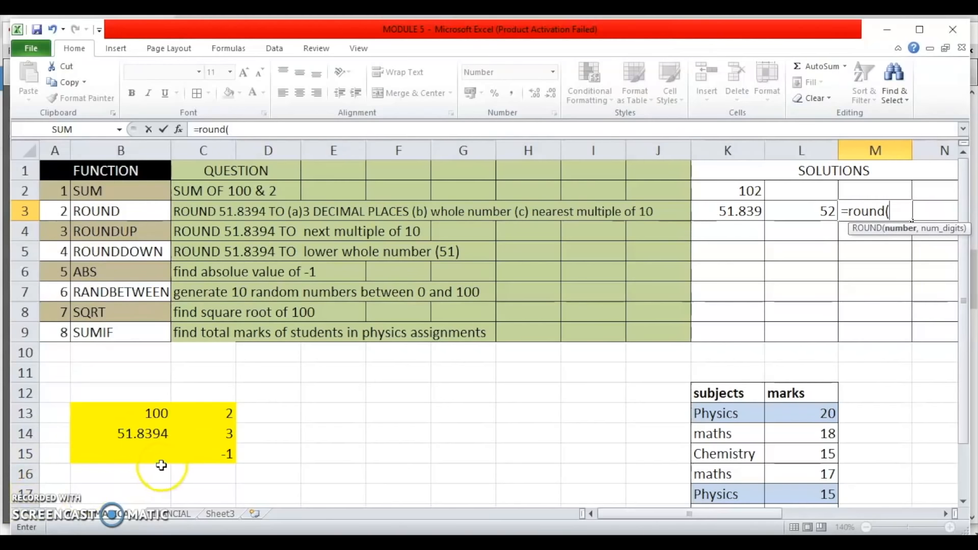
{"action": "left_click", "coordinate": [132, 433]}
{"action": "type", "text": ","}
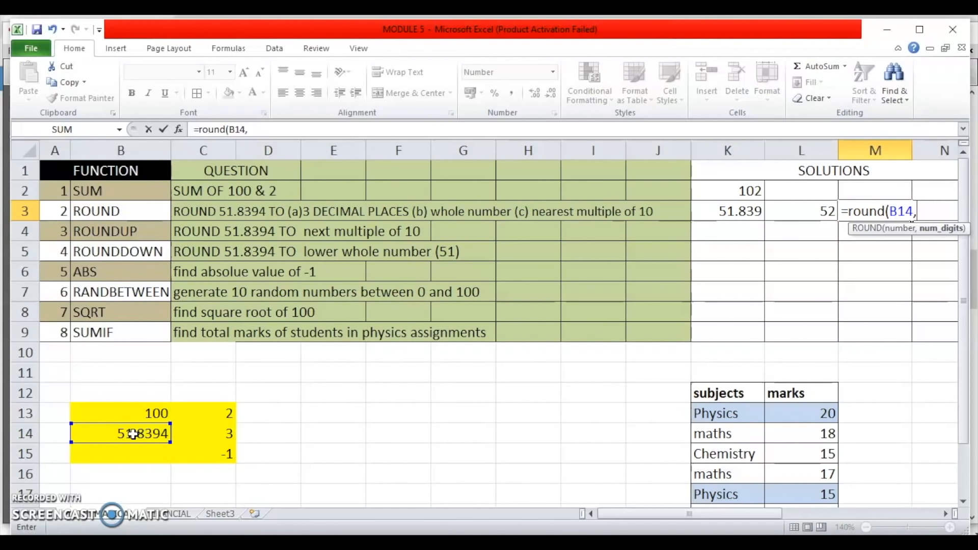
{"action": "type", "text": "-1)"}
{"action": "key", "text": "Return"}
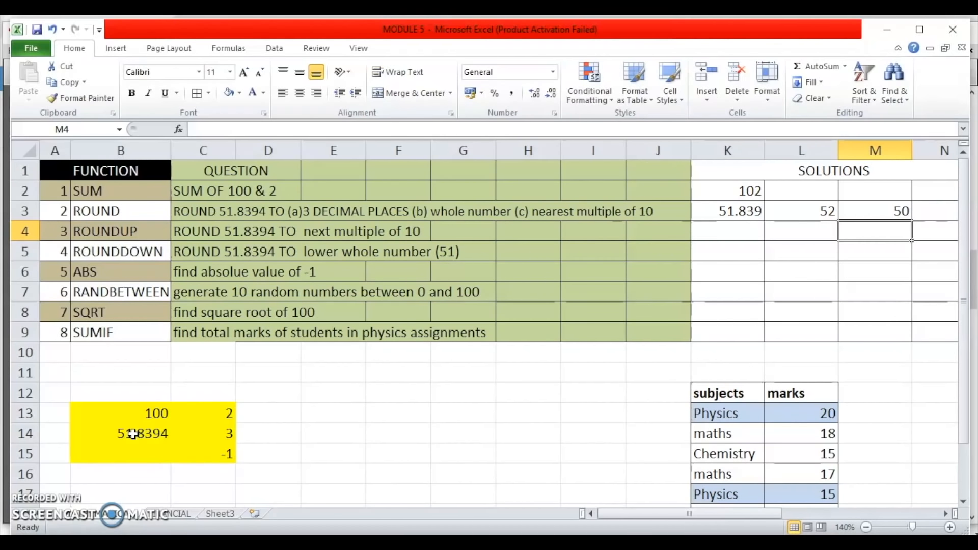
Enter a ROUNDUP formula in K4 that rounds B14 up to the next multiple of 10, using -1 digits.
{"action": "left_click", "coordinate": [102, 235]}
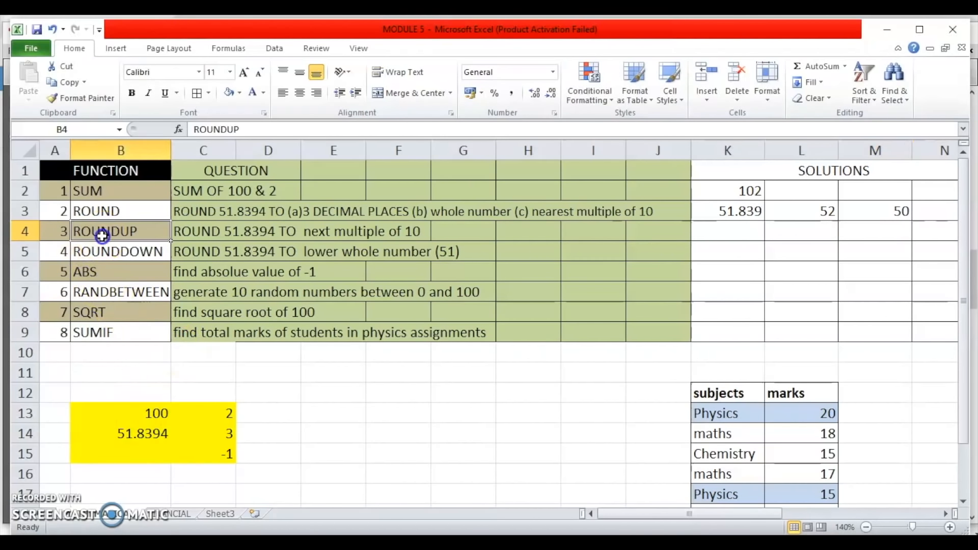
{"action": "left_click", "coordinate": [712, 238]}
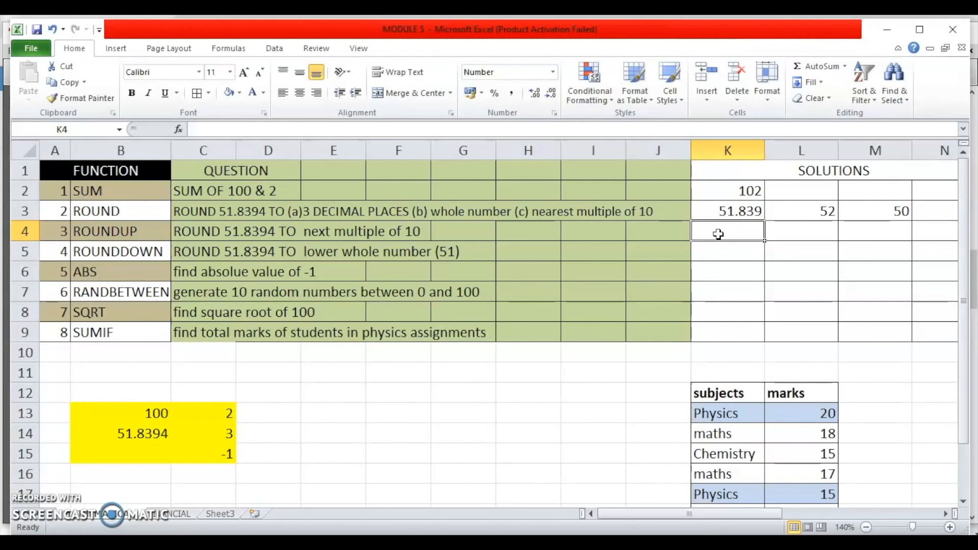
{"action": "left_click", "coordinate": [866, 212]}
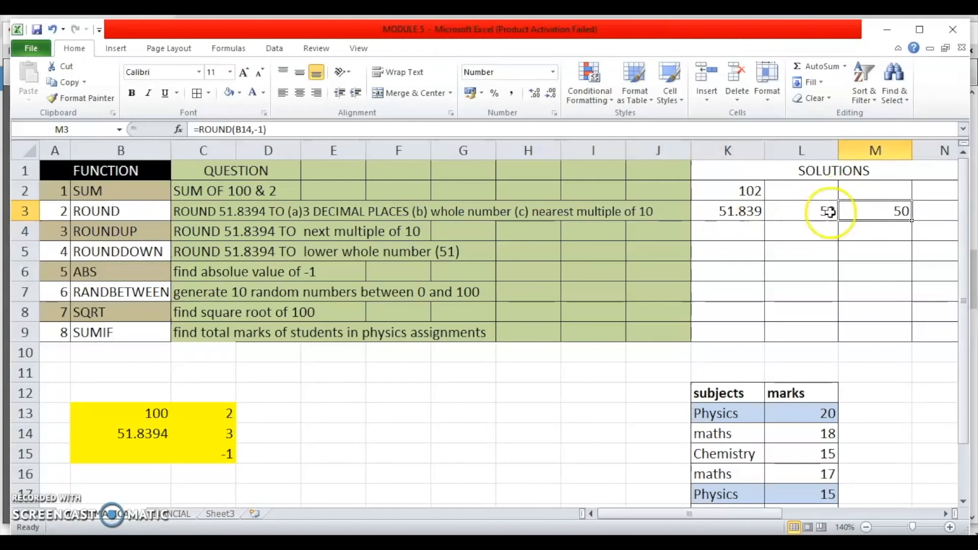
{"action": "left_click", "coordinate": [745, 227]}
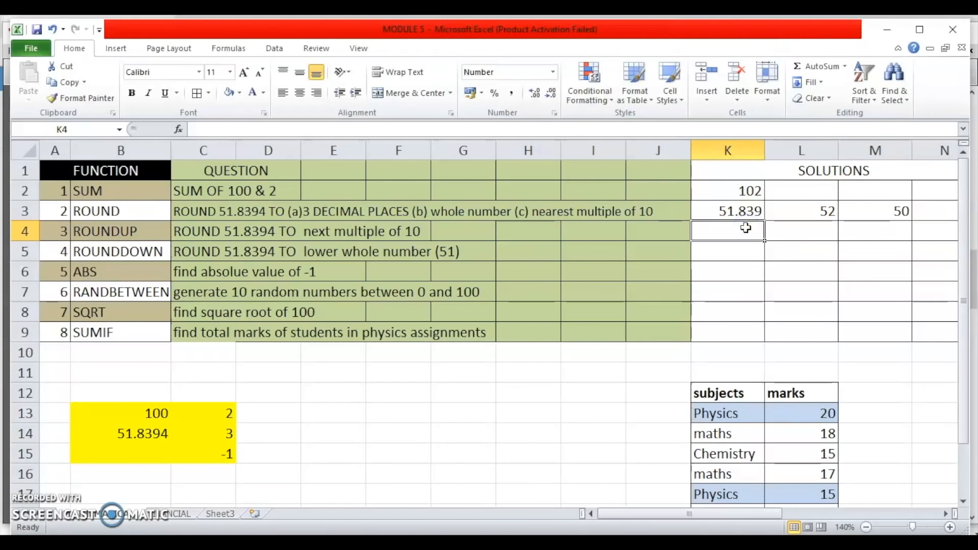
{"action": "type", "text": "="}
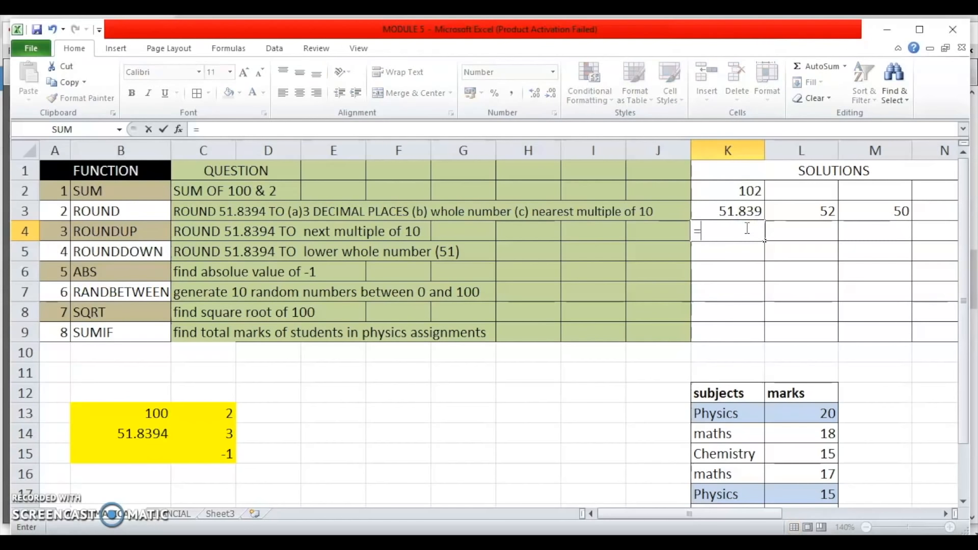
{"action": "type", "text": "roundup"}
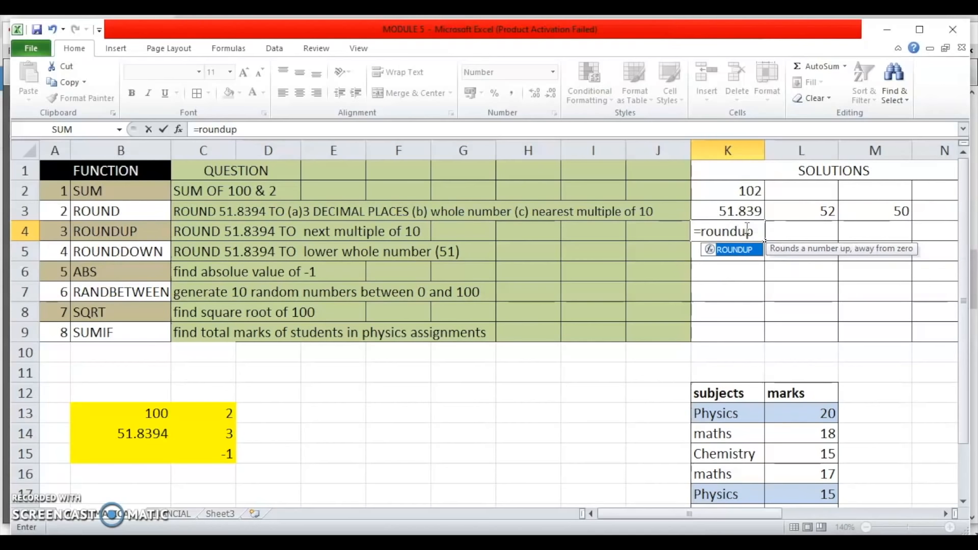
{"action": "type", "text": "("}
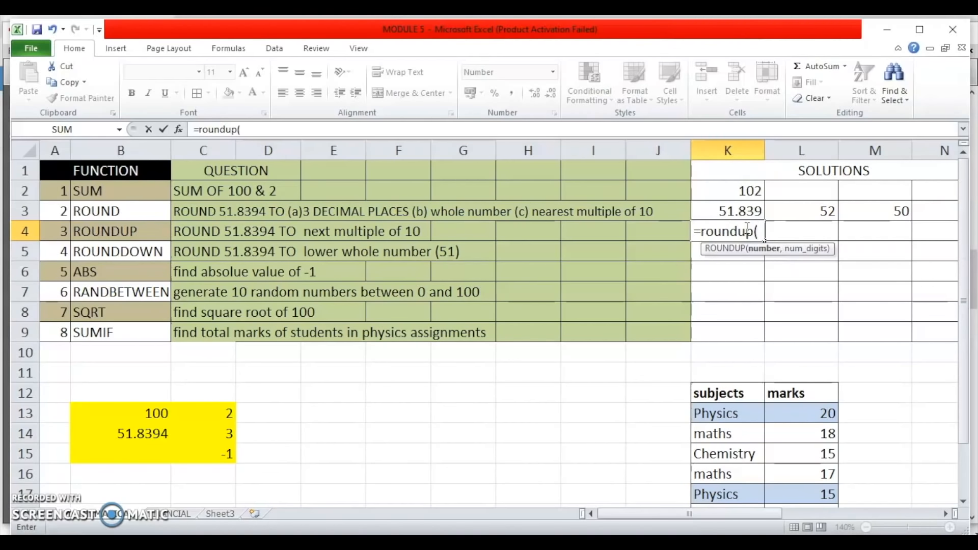
{"action": "left_click", "coordinate": [138, 433]}
{"action": "type", "text": ","}
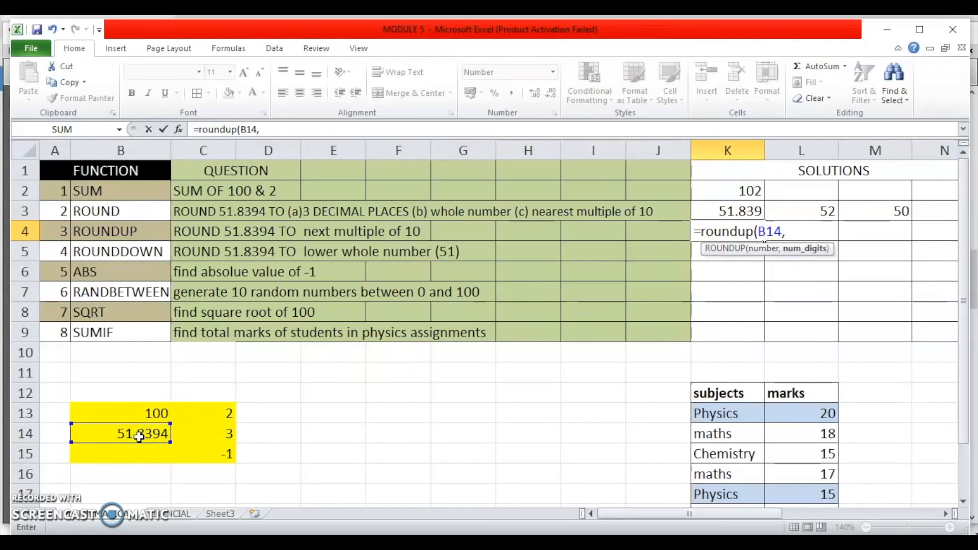
{"action": "type", "text": "-1"}
{"action": "key", "text": "Return"}
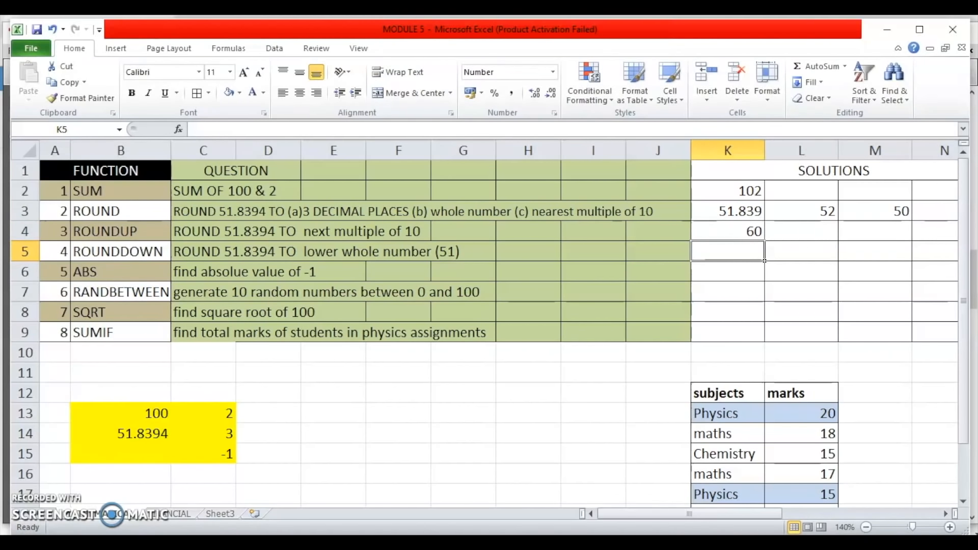
Enter =rounddown(B14,0) in K5 to round 51.8394 down to the lower whole number.
{"action": "left_click", "coordinate": [119, 251]}
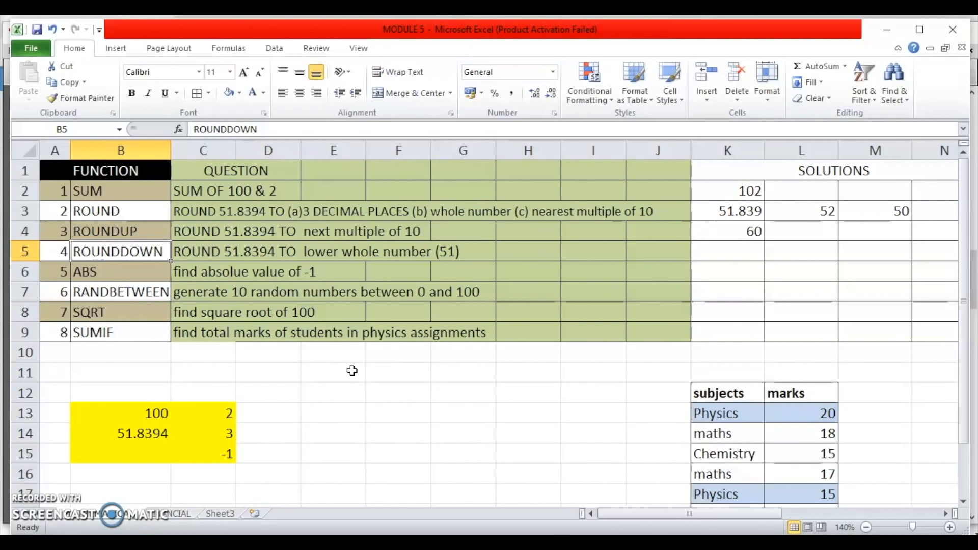
{"action": "left_click", "coordinate": [811, 208]}
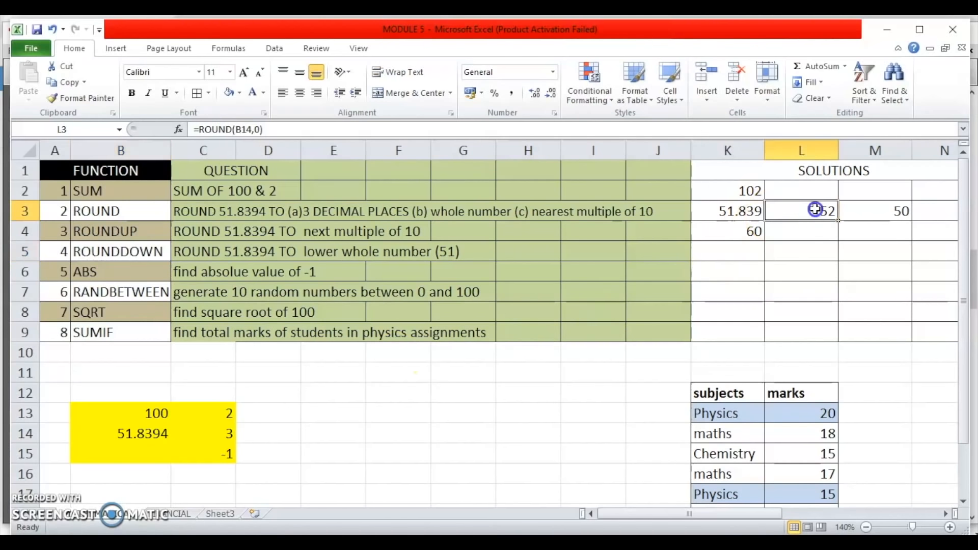
{"action": "left_click", "coordinate": [744, 250]}
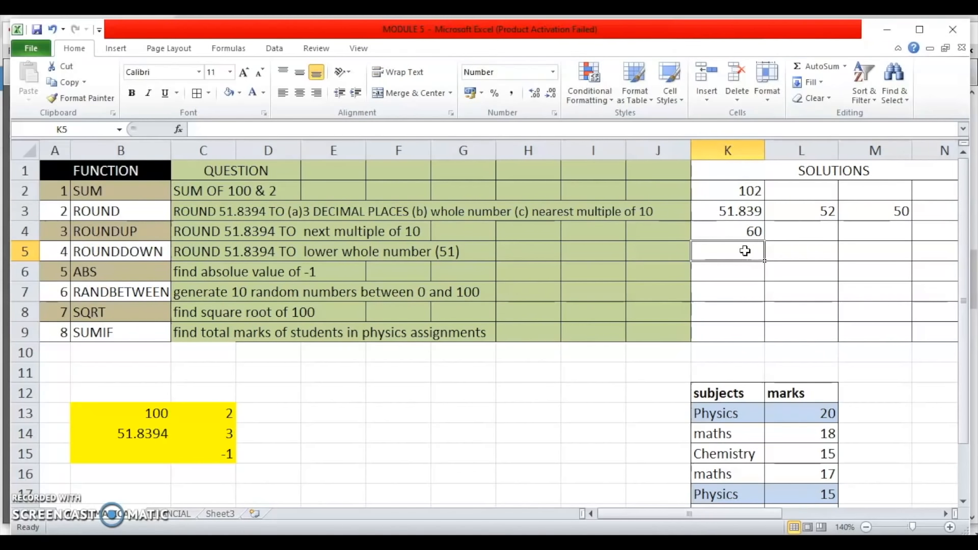
{"action": "type", "text": "=ro"}
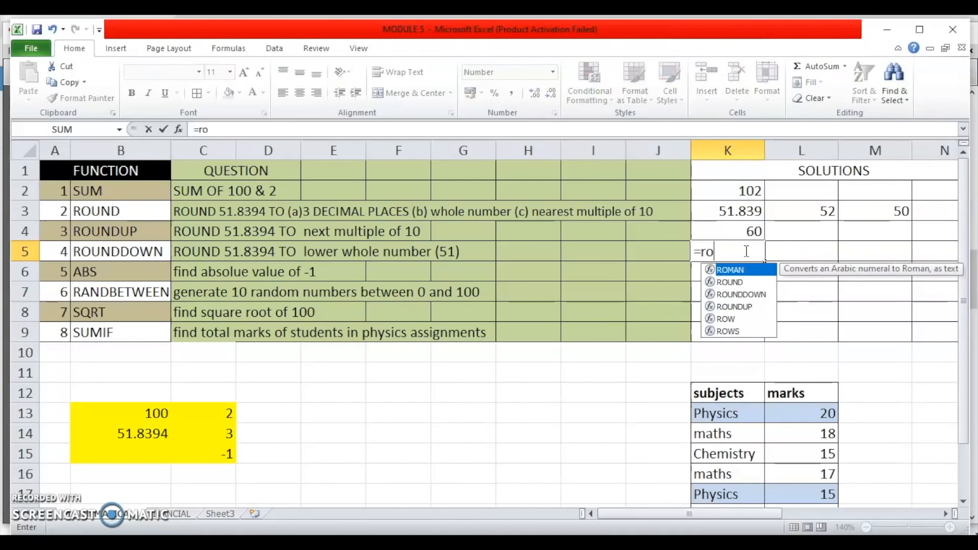
{"action": "type", "text": "unddow"}
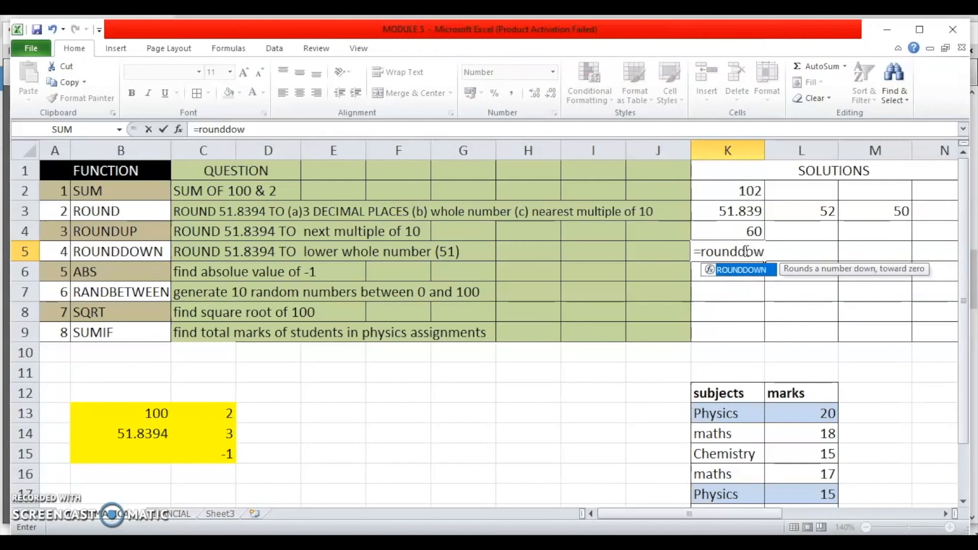
{"action": "type", "text": "n("}
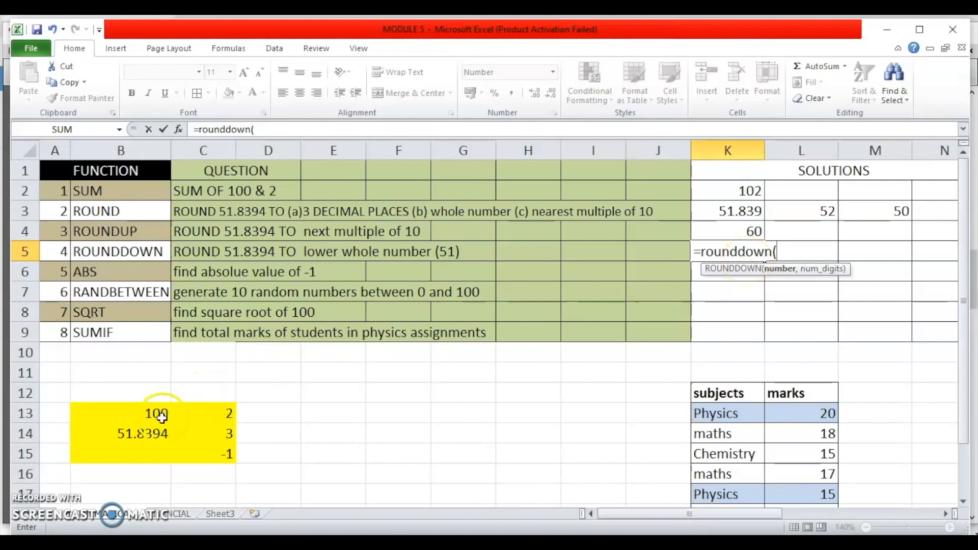
{"action": "left_click", "coordinate": [150, 434]}
{"action": "type", "text": ","}
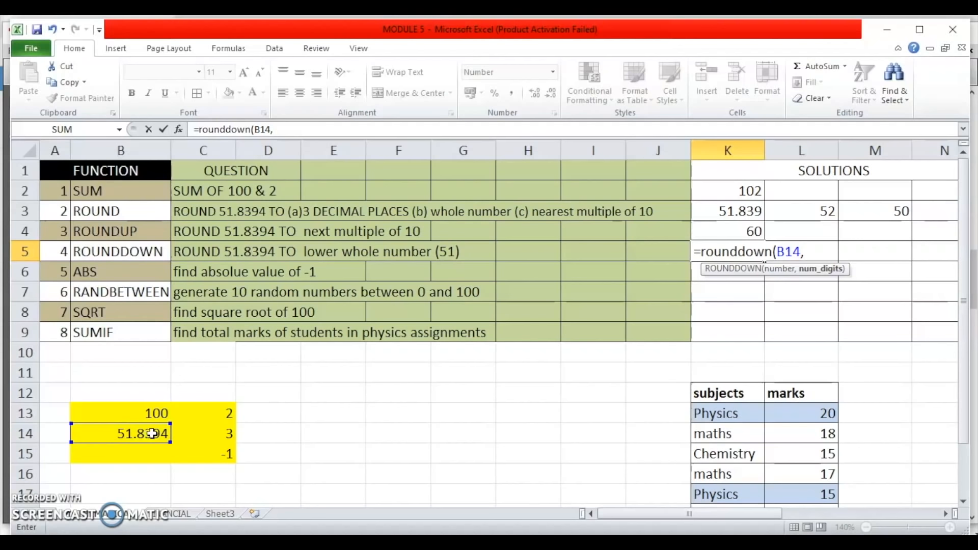
{"action": "type", "text": "0)"}
{"action": "key", "text": "Return"}
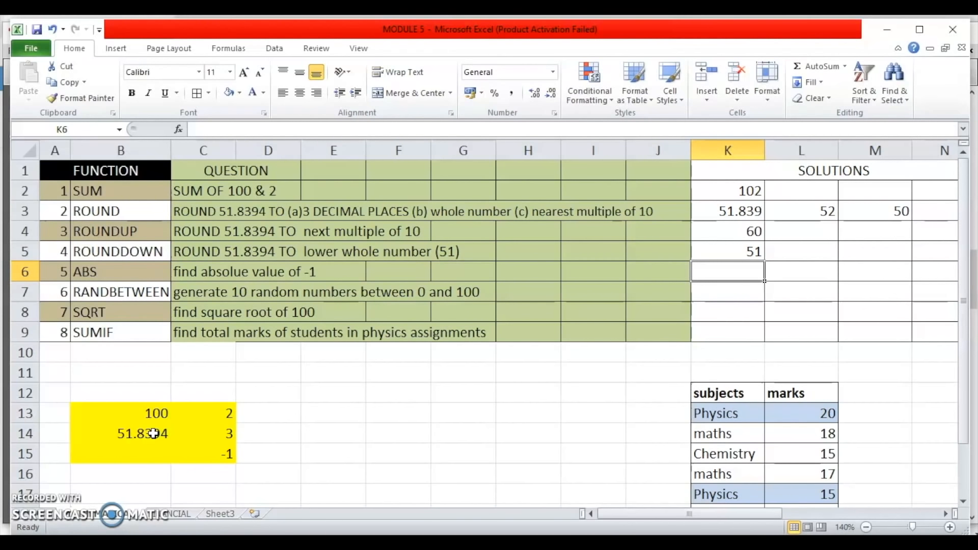
Enter =abs(C15) in K6 to find the absolute value of -1.
{"action": "type", "text": "="}
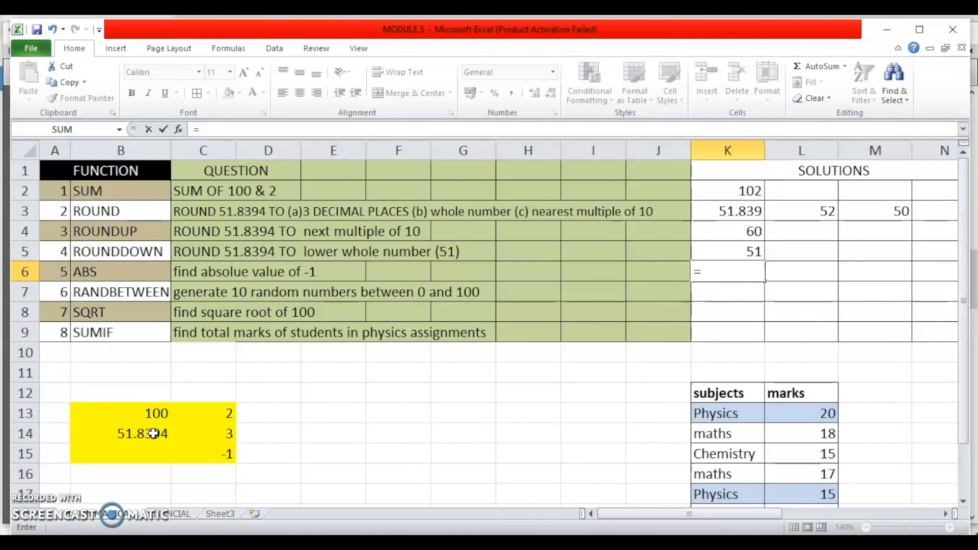
{"action": "type", "text": "ab"}
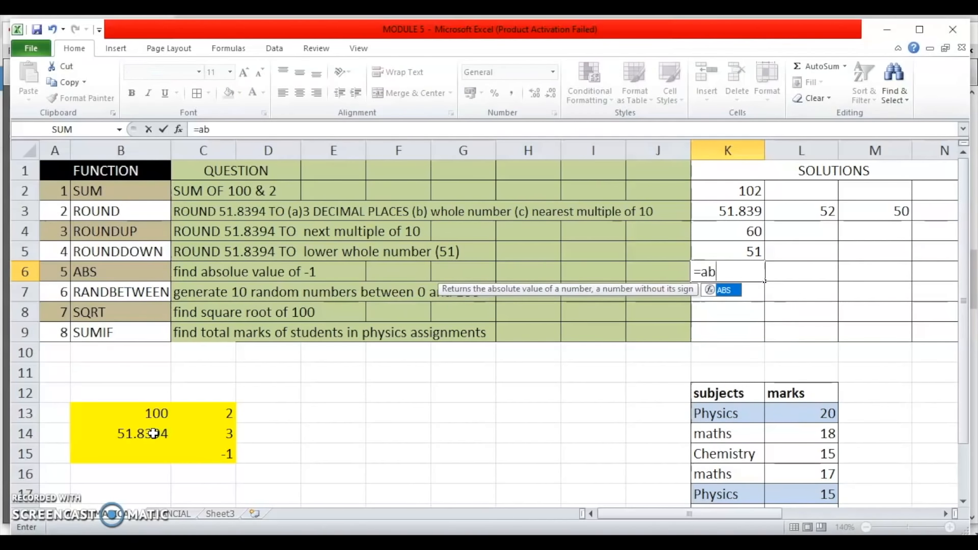
{"action": "type", "text": "s("}
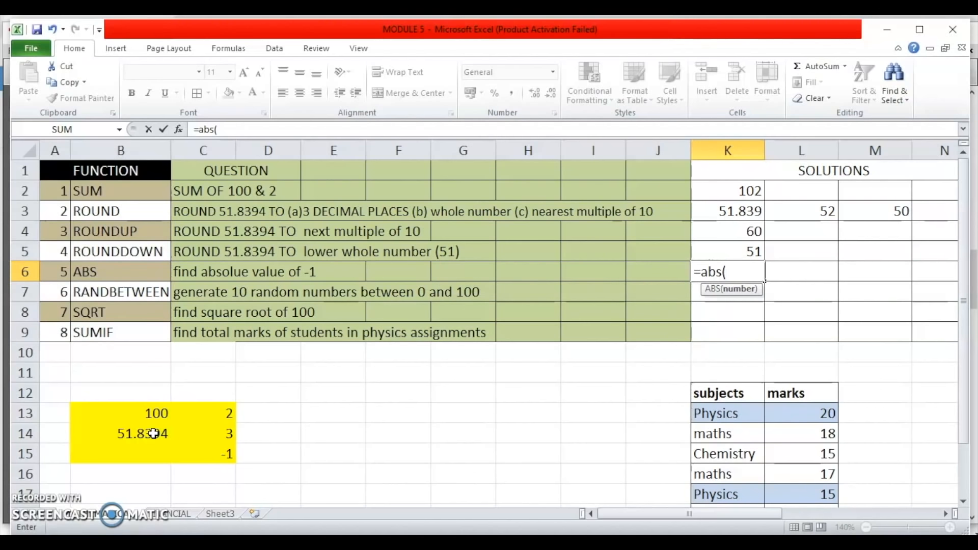
{"action": "left_click", "coordinate": [222, 455]}
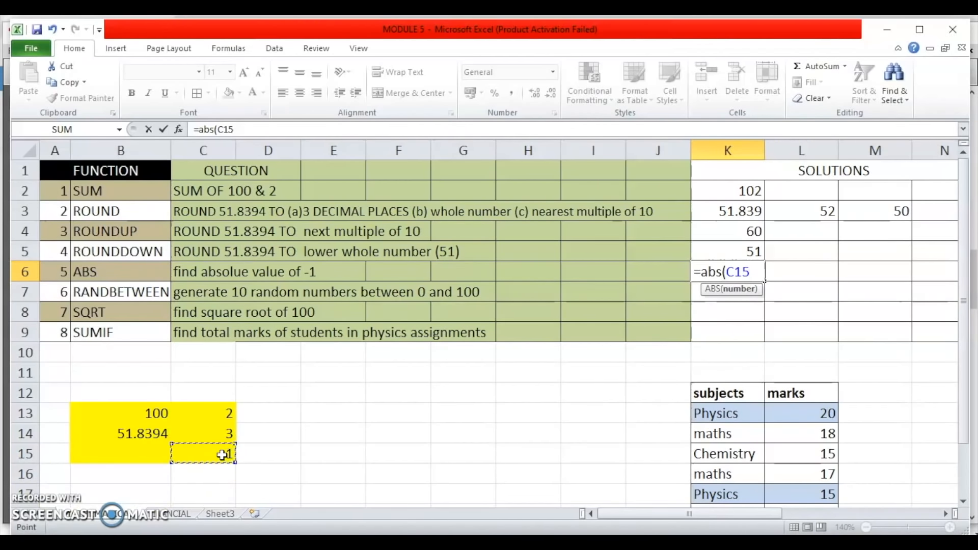
{"action": "type", "text": ")"}
{"action": "key", "text": "Return"}
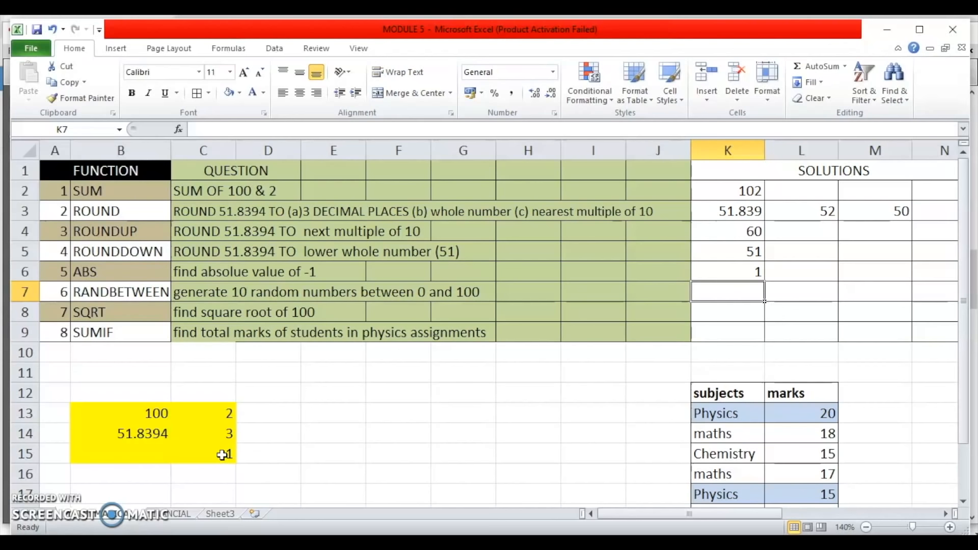
Enter =randbetween(0,100) in K7 and fill the formula across row 7 through column W.
{"action": "type", "text": "="}
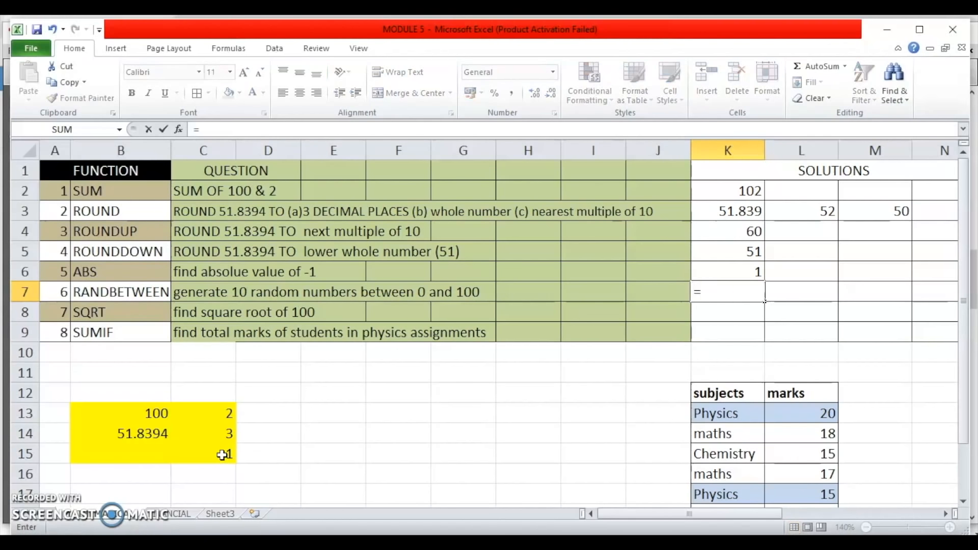
{"action": "type", "text": "randb"}
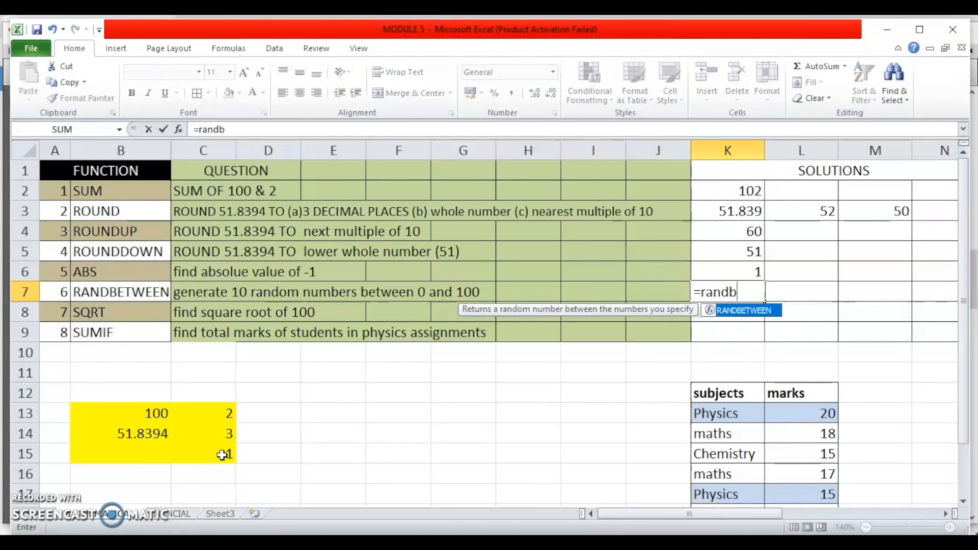
{"action": "type", "text": "etween("}
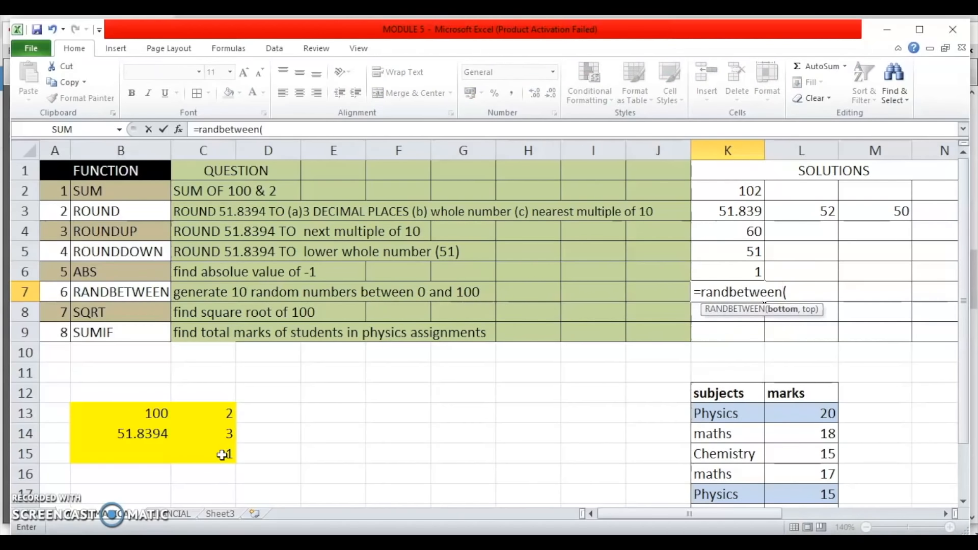
{"action": "type", "text": "0,"}
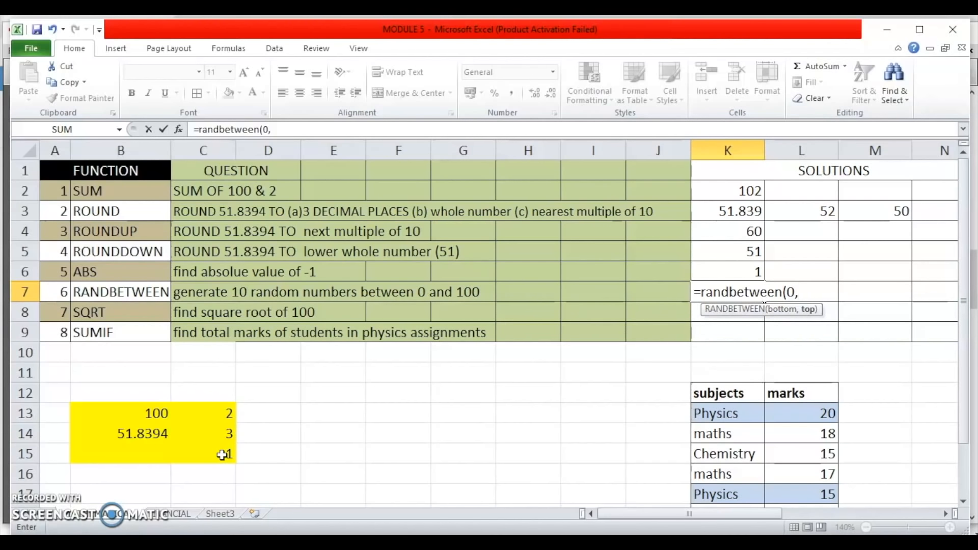
{"action": "type", "text": "100)"}
{"action": "key", "text": "Return"}
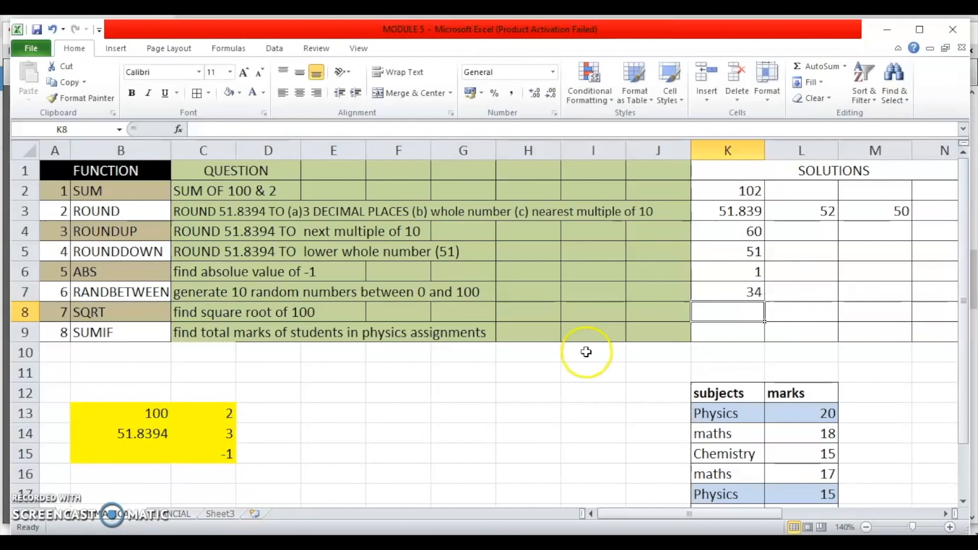
{"action": "left_click", "coordinate": [752, 289]}
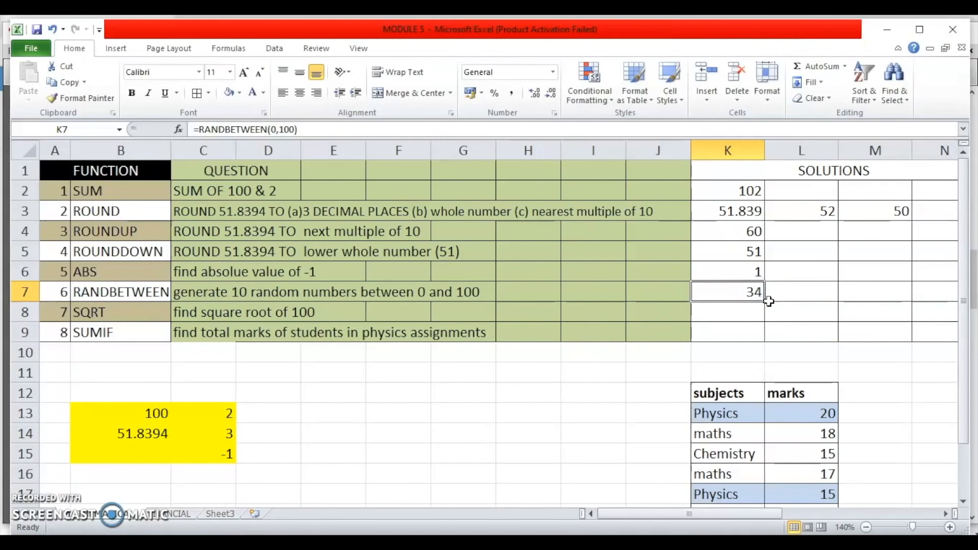
{"action": "left_click_drag", "start_coordinate": [763, 302], "coordinate": [828, 307]}
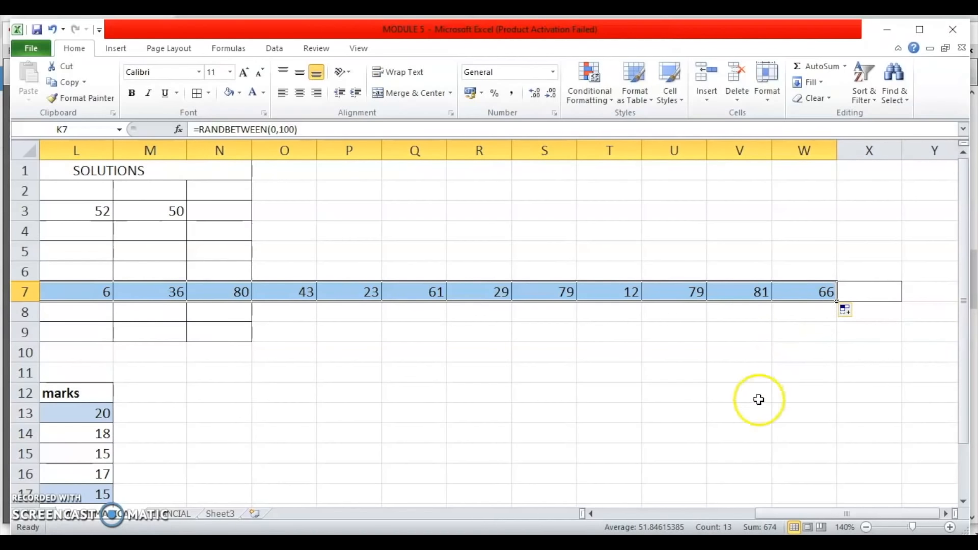
Enter a SQRT formula in K8 that finds the square root of the 100 in B13.
{"action": "left_click_drag", "start_coordinate": [830, 513], "coordinate": [627, 518]}
{"action": "left_click", "coordinate": [749, 311]}
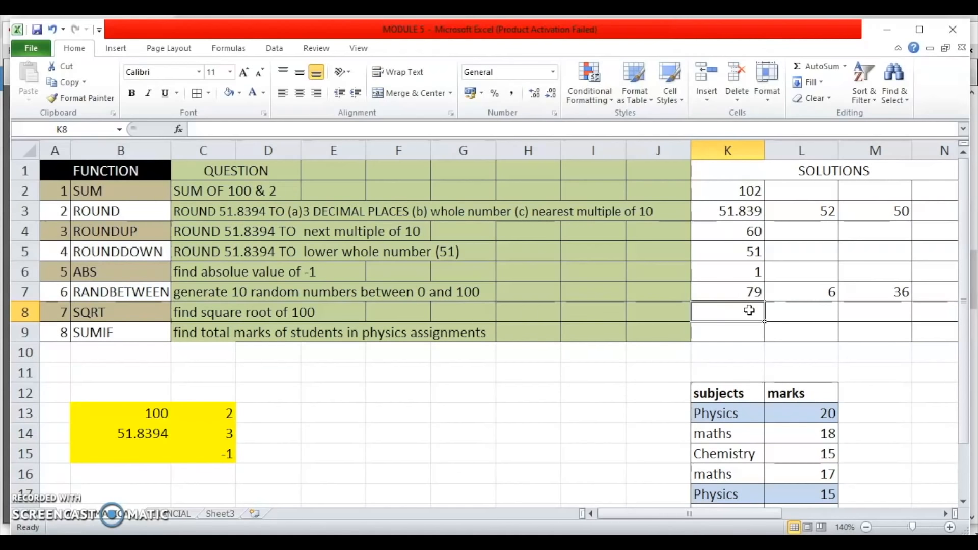
{"action": "type", "text": "=sqrt("}
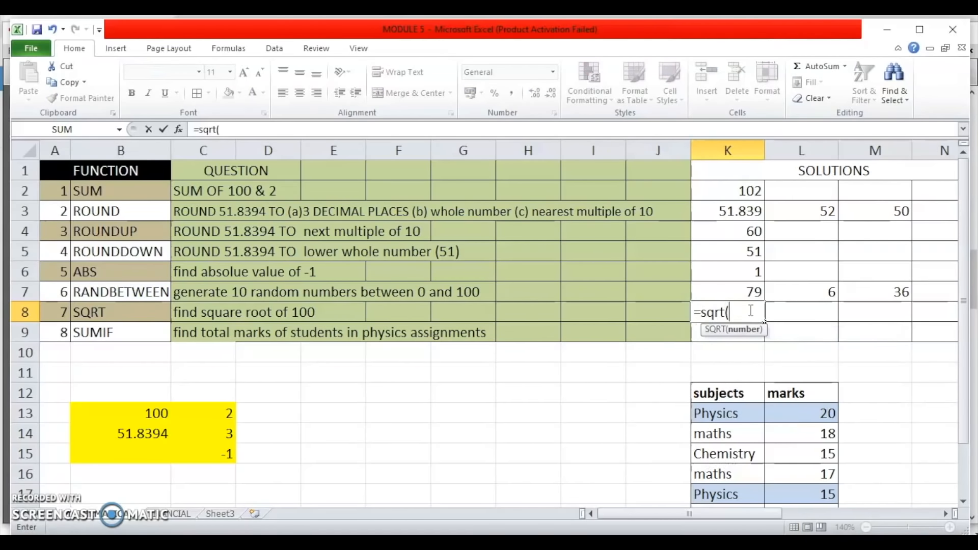
{"action": "left_click", "coordinate": [127, 419]}
{"action": "type", "text": ")"}
{"action": "key", "text": "Return"}
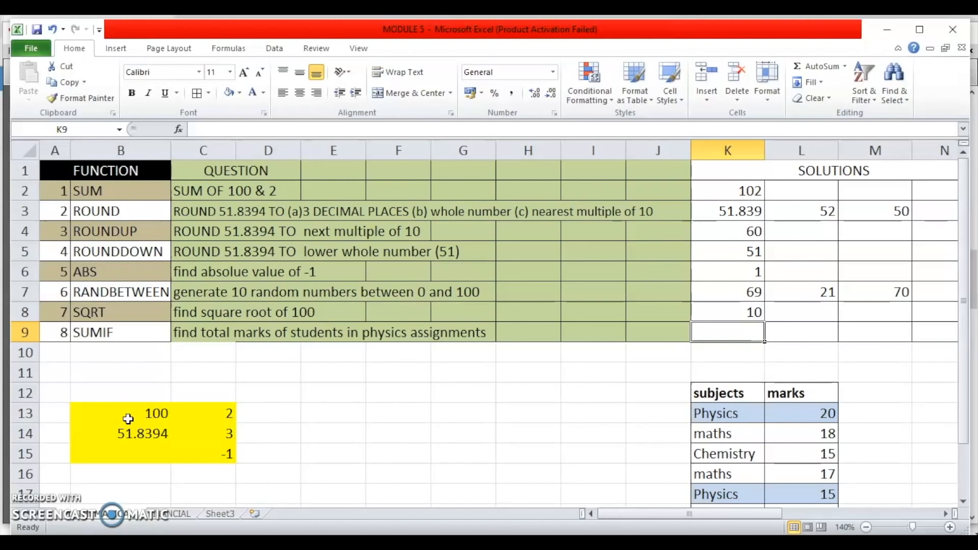
Enter =sumif(K13:K18,"Physics",L13:L18) in K9 to total the physics marks.
{"action": "type", "text": "="}
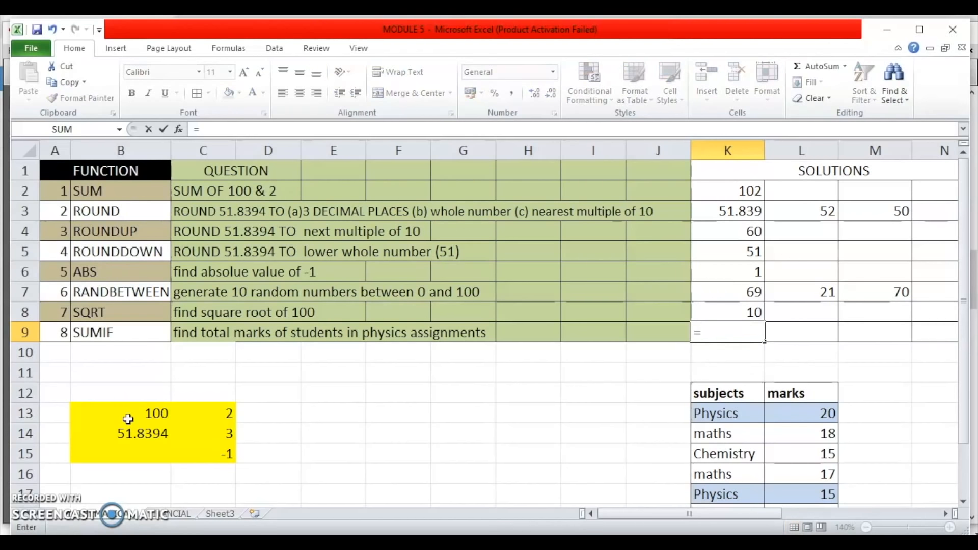
{"action": "type", "text": "sumif"}
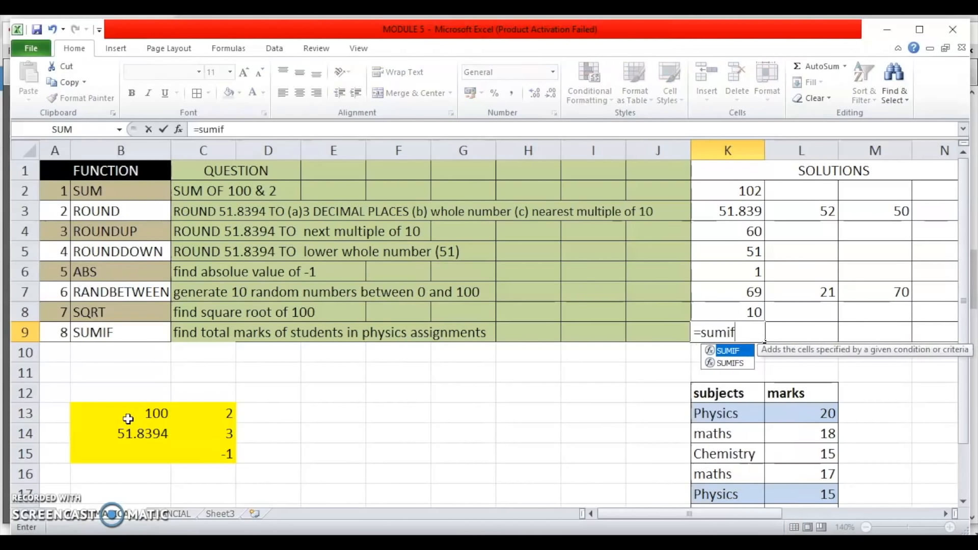
{"action": "type", "text": "("}
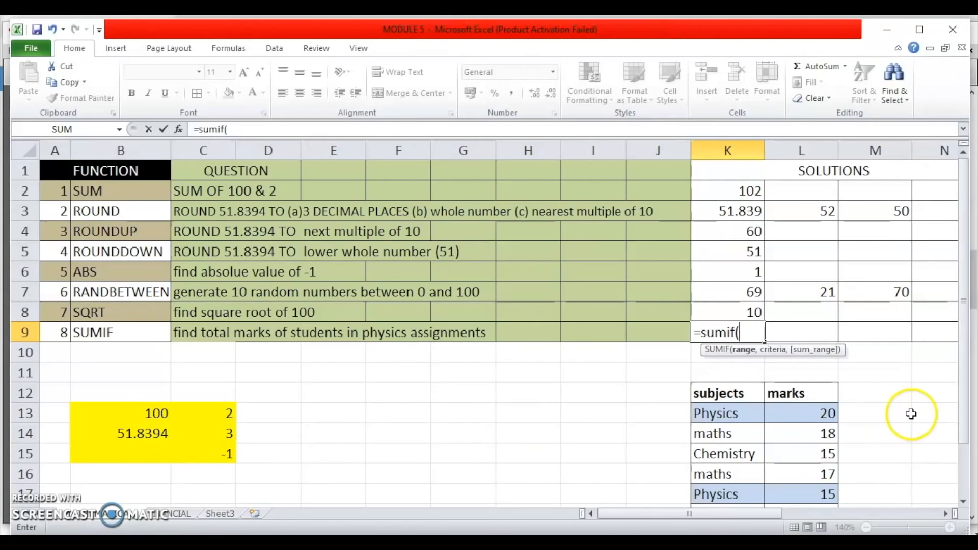
{"action": "left_click_drag", "start_coordinate": [961, 406], "coordinate": [962, 432]}
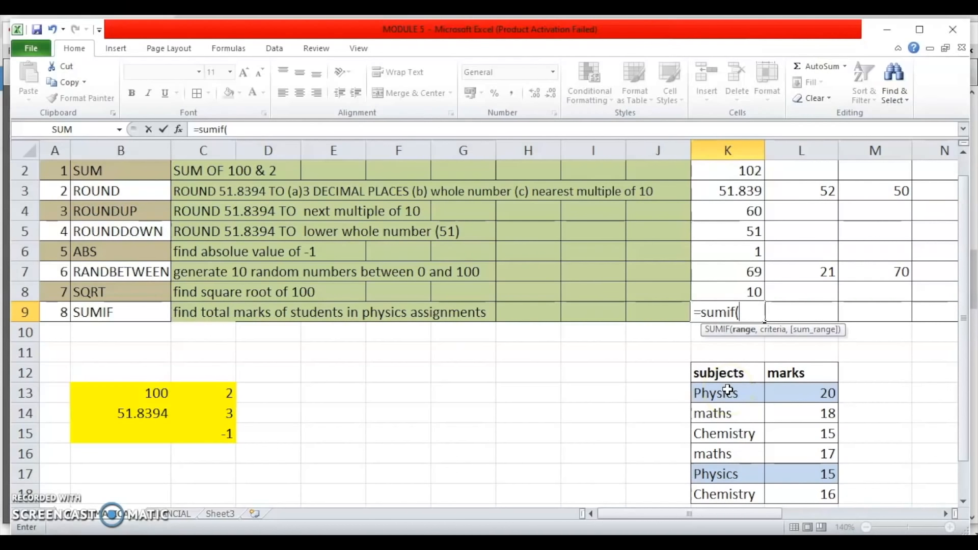
{"action": "left_click_drag", "start_coordinate": [728, 390], "coordinate": [726, 492]}
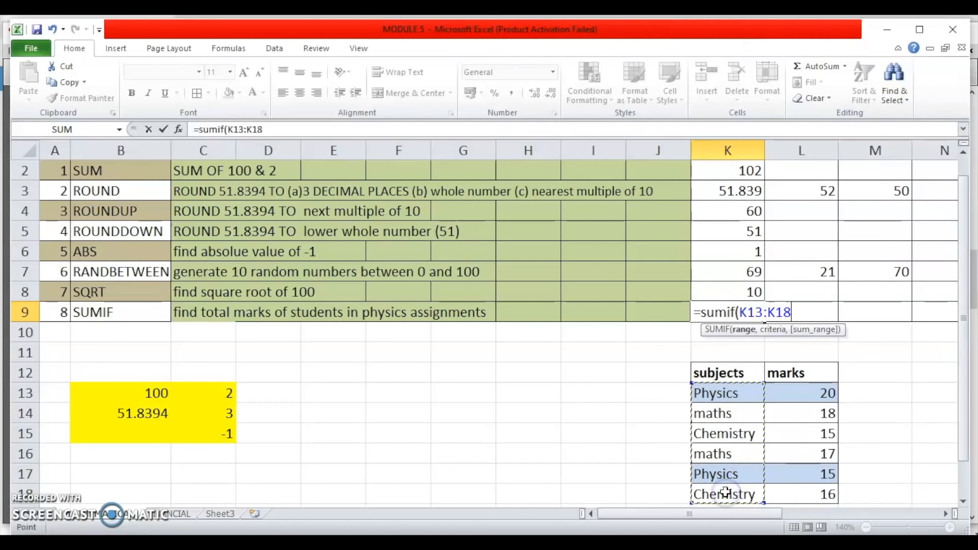
{"action": "type", "text": ","}
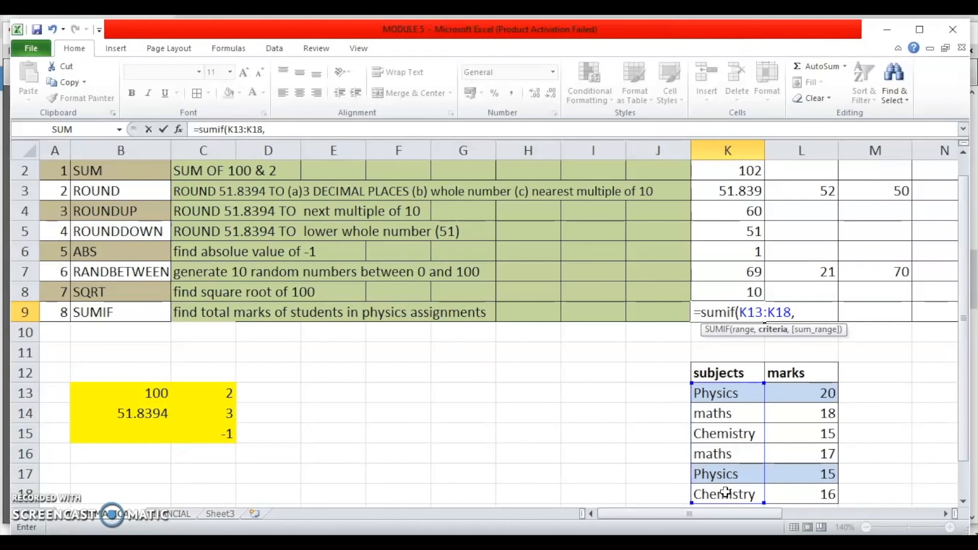
{"action": "type", "text": "\"Physics"}
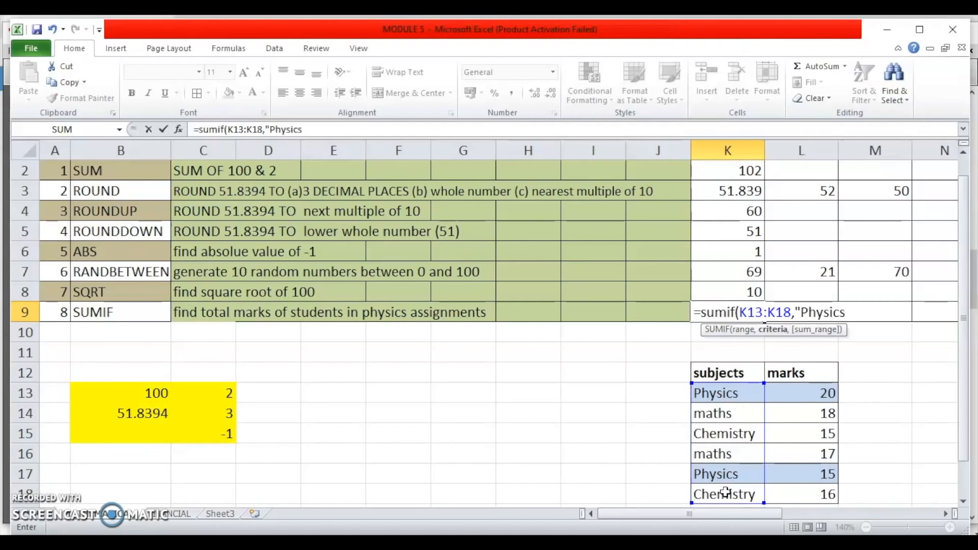
{"action": "type", "text": "\""}
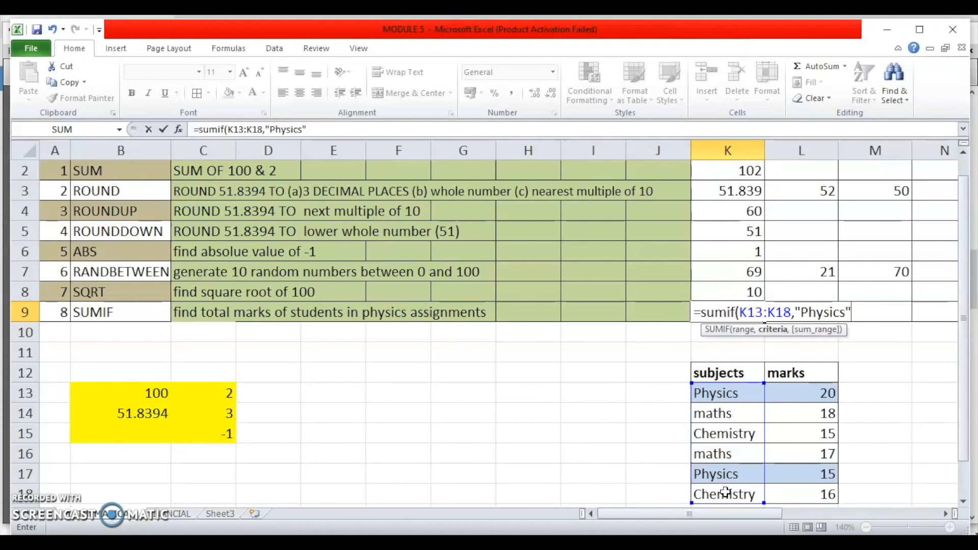
{"action": "type", "text": ","}
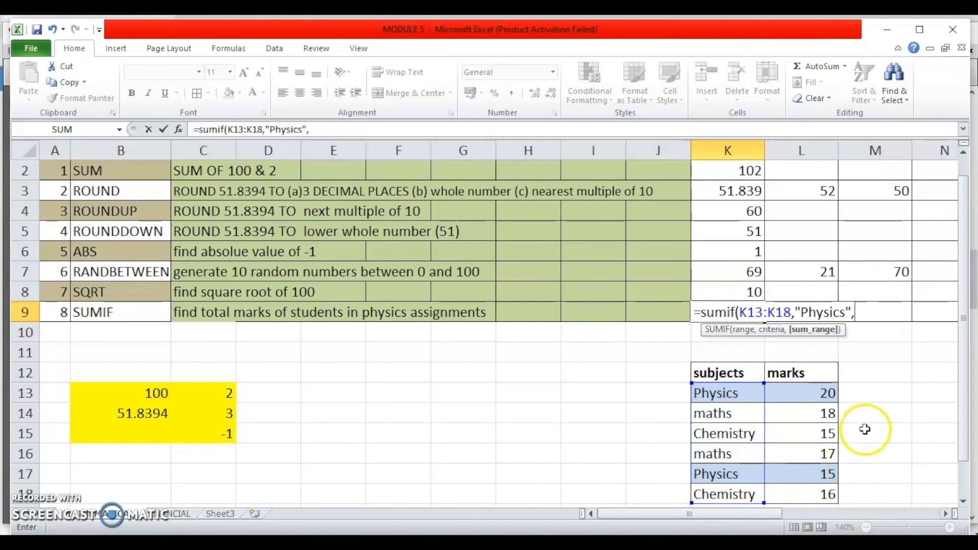
{"action": "left_click_drag", "start_coordinate": [819, 393], "coordinate": [818, 489]}
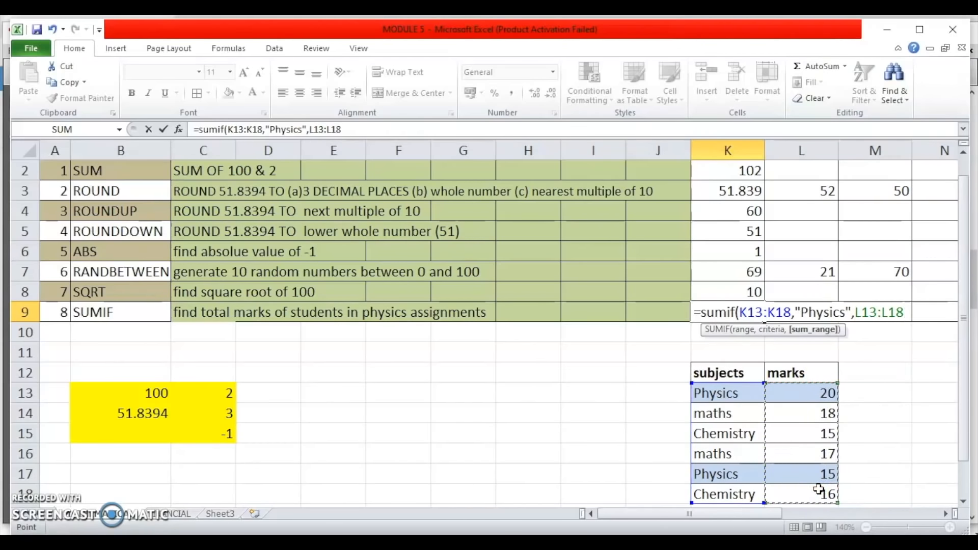
{"action": "type", "text": ")"}
{"action": "key", "text": "Return"}
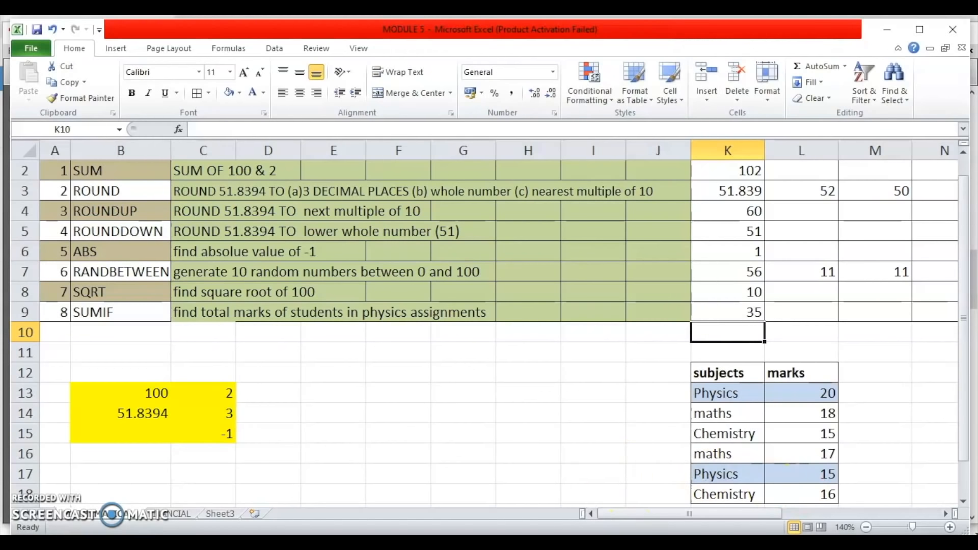
Switch to Adobe Reader showing MODULE 5- FUNCTIONS 2.pdf.
{"action": "key", "text": "alt+Tab"}
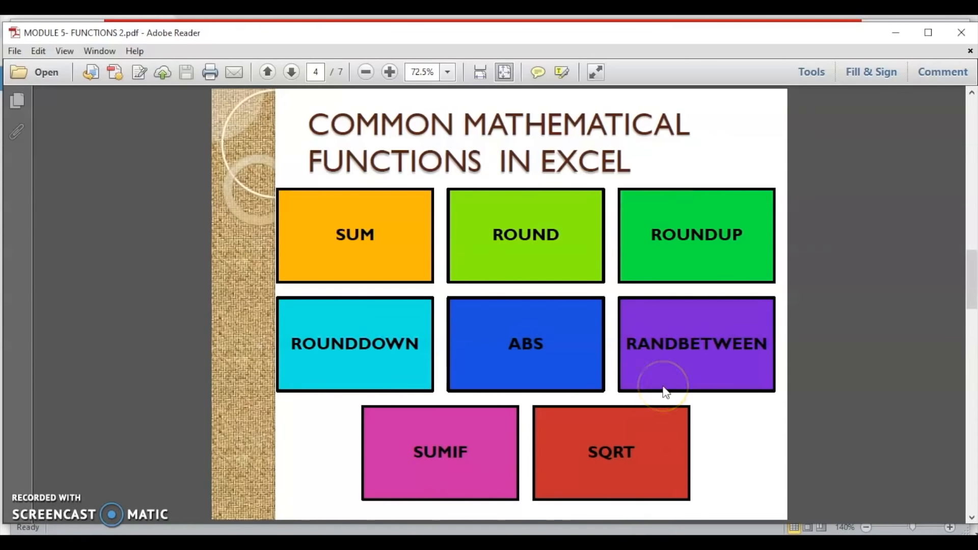
View the PDF's financial functions slide on page 5, and switch to the financial worksheet of the MODULE 5 workbook in Excel.
{"action": "scroll", "coordinate": [664, 392], "scroll_direction": "down", "scroll_amount": 1}
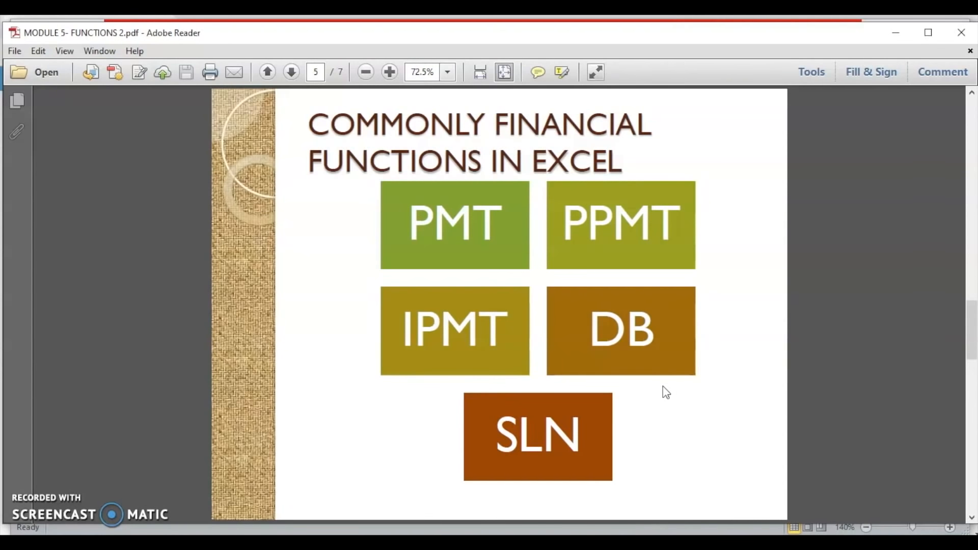
{"action": "left_click", "coordinate": [607, 437]}
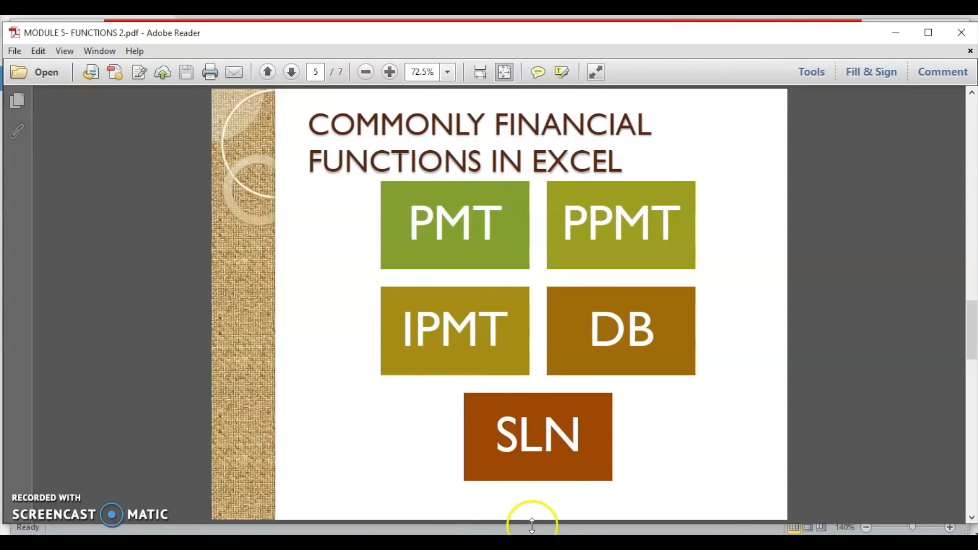
{"action": "left_click", "coordinate": [546, 543]}
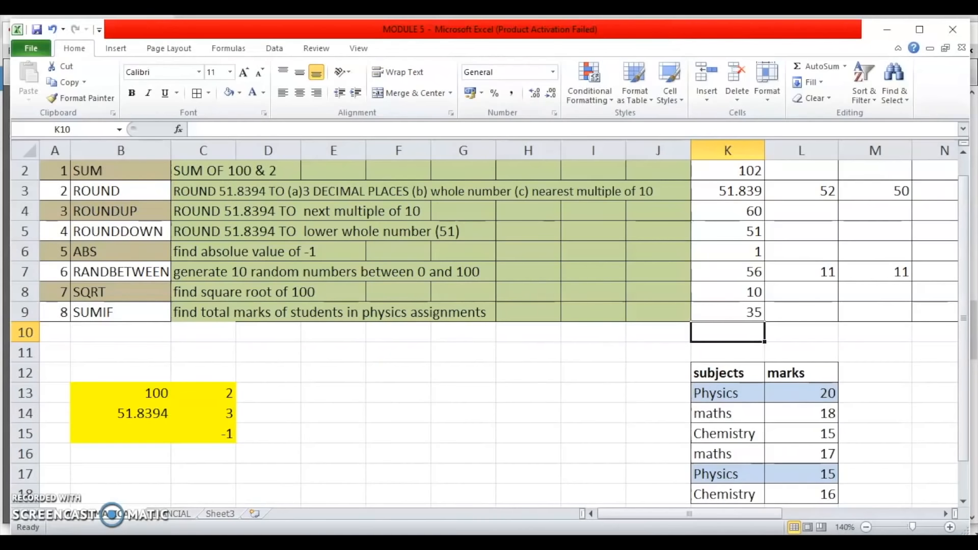
{"action": "left_click", "coordinate": [185, 513]}
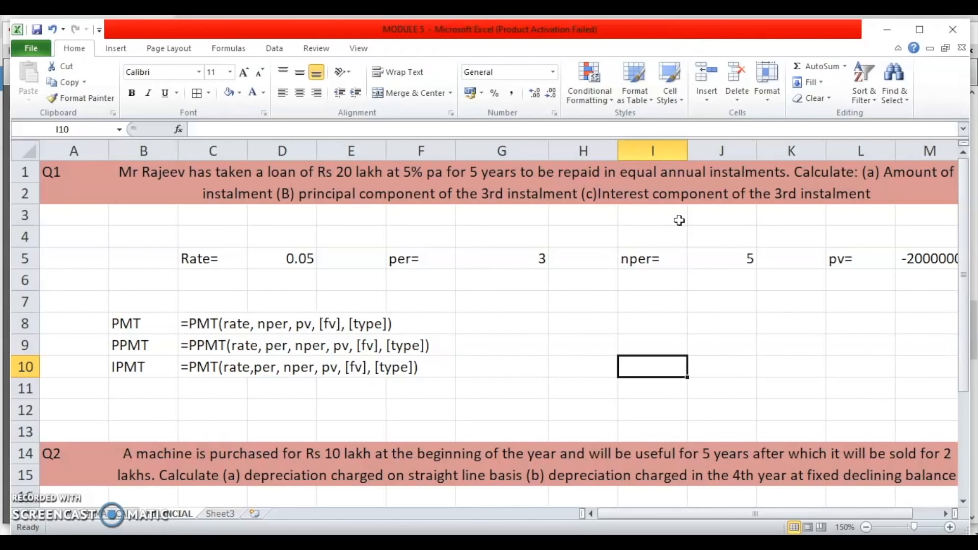
Correct the function name in C10's syntax text so it reads =IPMT(rate,per, nper, pv, [fv], [type]).
{"action": "left_click", "coordinate": [199, 367]}
{"action": "left_click", "coordinate": [200, 129]}
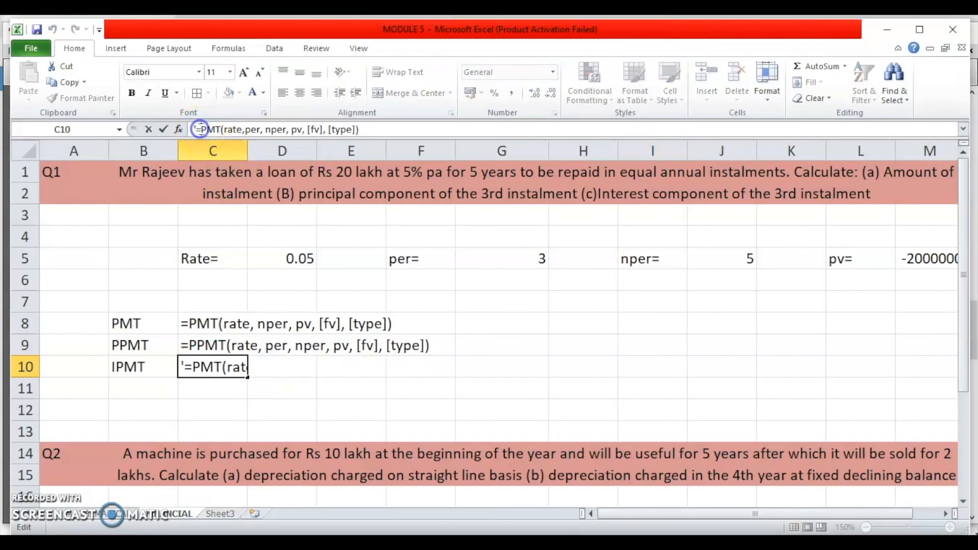
{"action": "key", "text": "BackSpace"}
{"action": "key", "text": "Right"}
{"action": "type", "text": "I"}
{"action": "key", "text": "Return"}
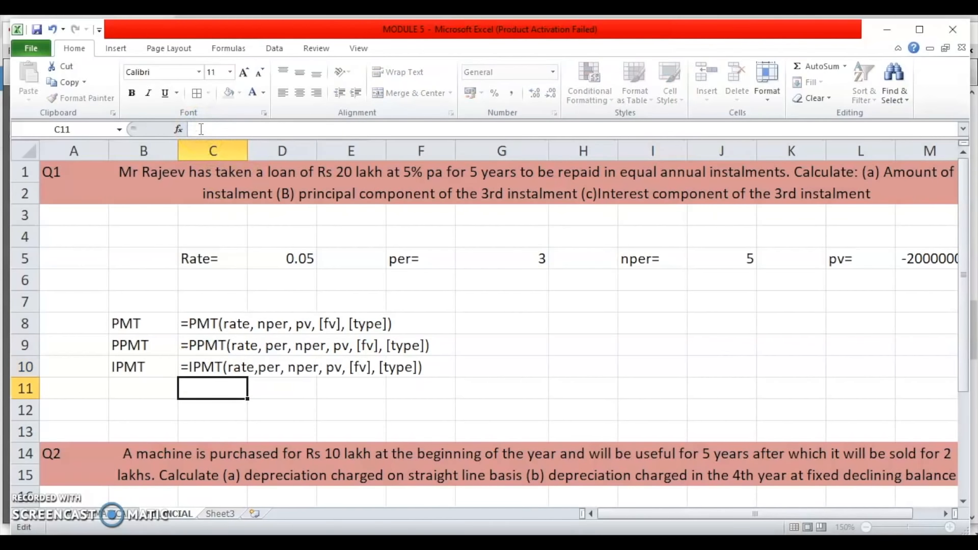
Enter =pmt(D5,J5,M5) in G8 to calculate the annual instalment of the Q1 loan.
{"action": "left_click", "coordinate": [493, 325]}
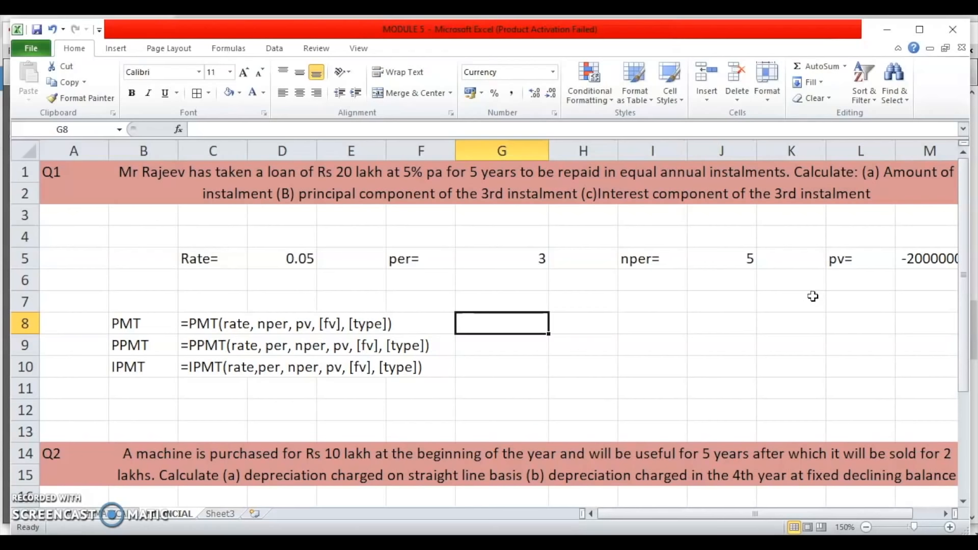
{"action": "type", "text": "=pmt"}
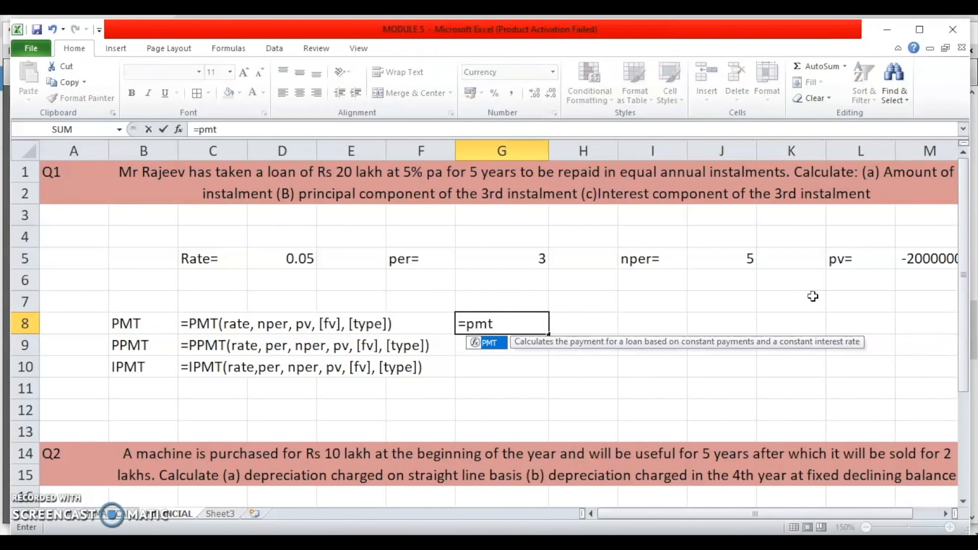
{"action": "type", "text": "("}
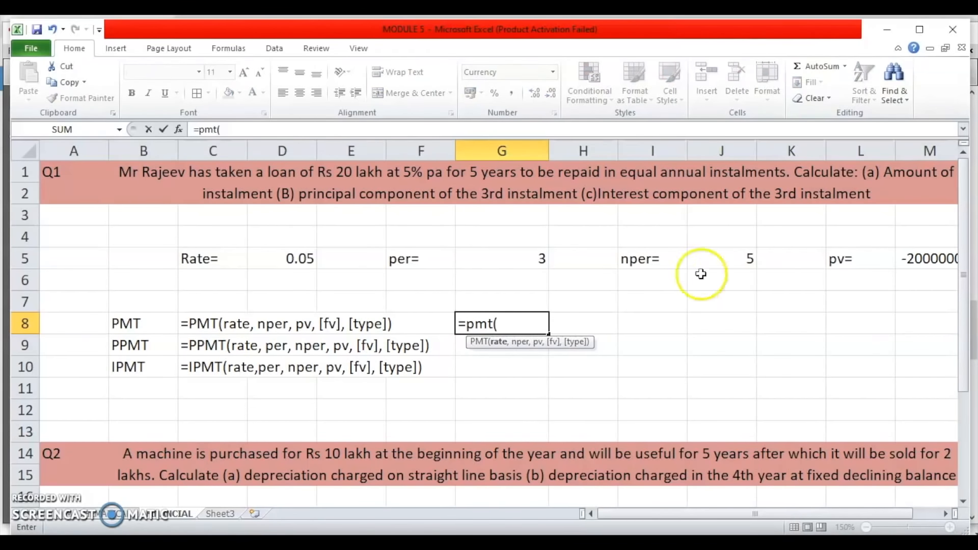
{"action": "left_click", "coordinate": [308, 260]}
{"action": "type", "text": ","}
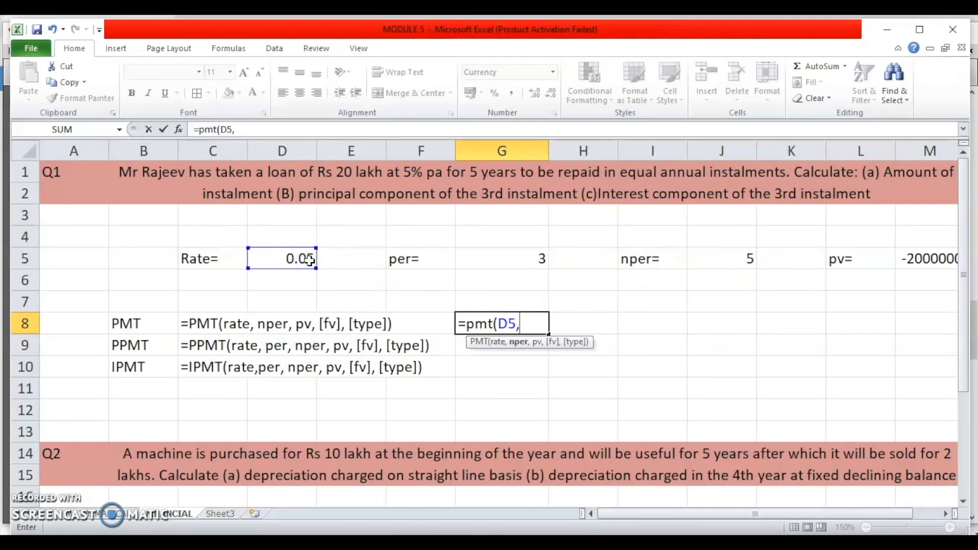
{"action": "left_click", "coordinate": [715, 258]}
{"action": "type", "text": ","}
{"action": "left_click", "coordinate": [918, 258]}
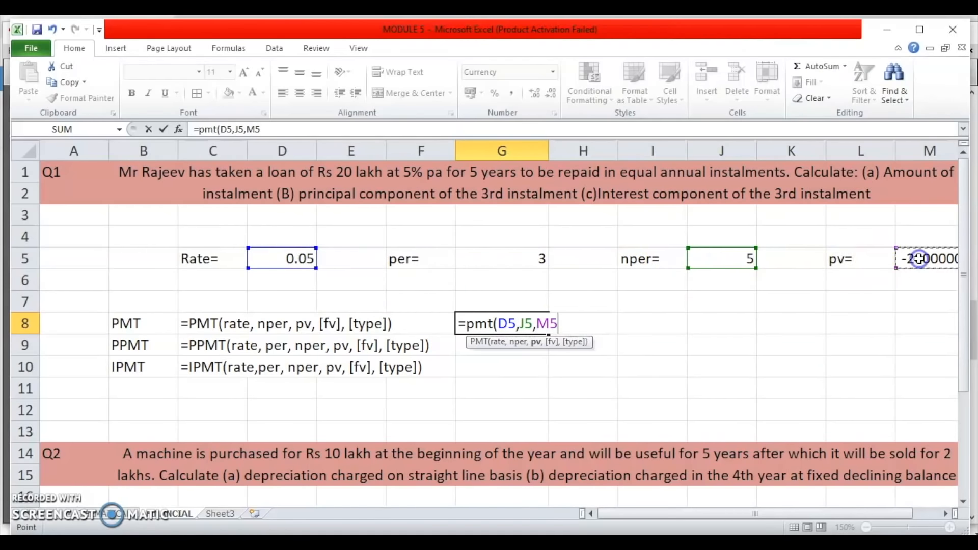
{"action": "type", "text": ")"}
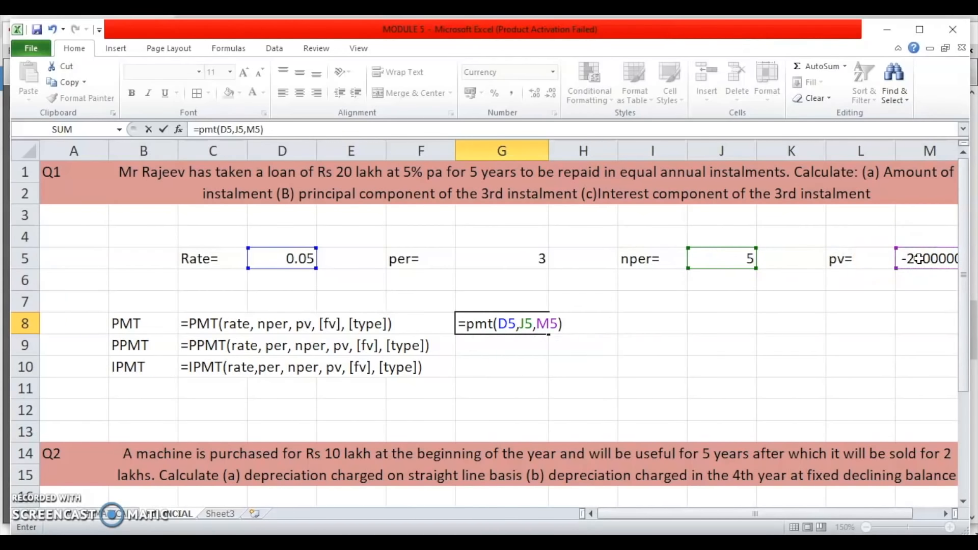
{"action": "key", "text": "Return"}
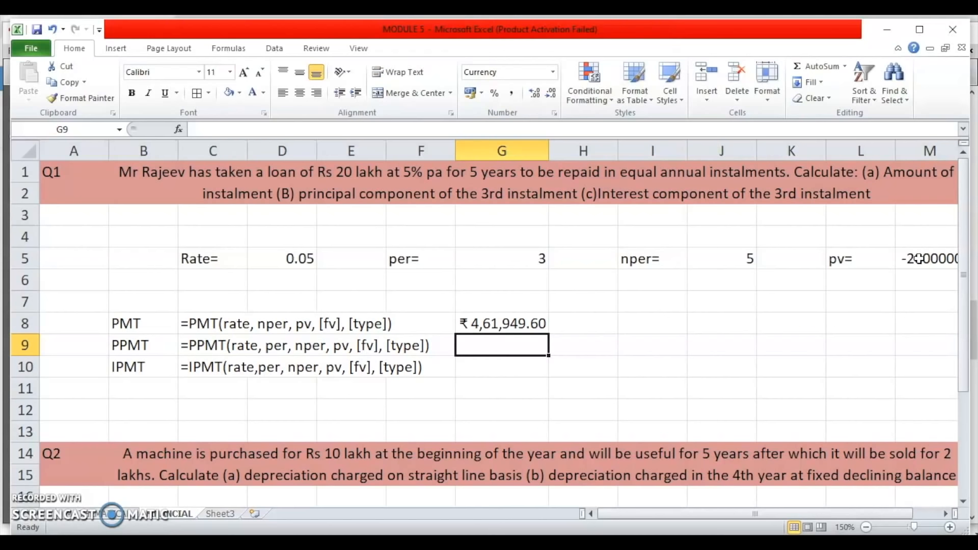
Enter a PPMT formula in G9 using D5, G5, J5 and M5 for the principal component of the 3rd instalment.
{"action": "type", "text": "=ppmt"}
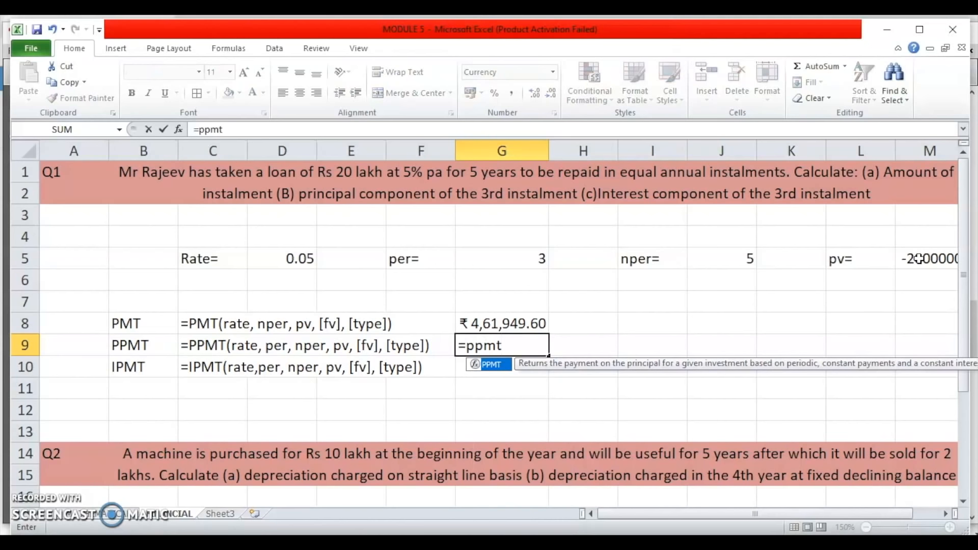
{"action": "type", "text": "("}
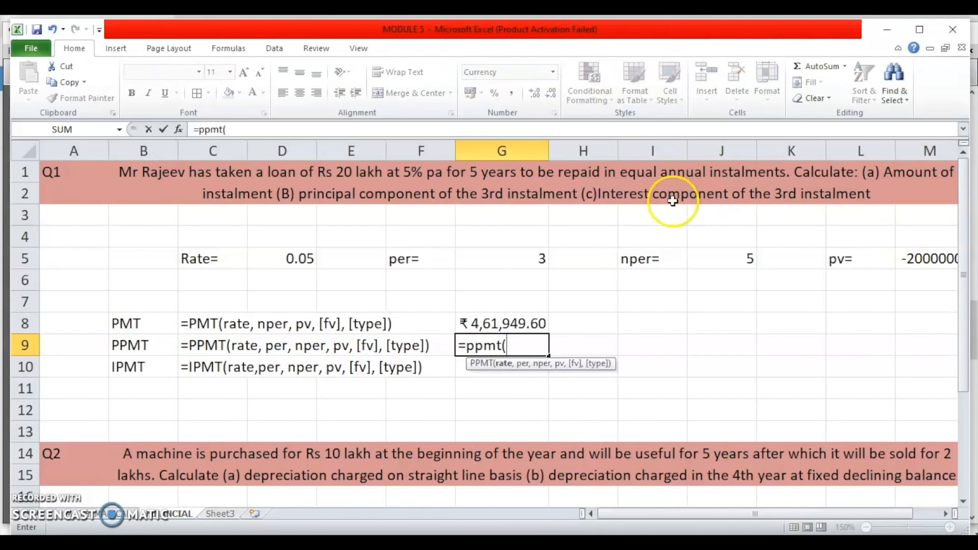
{"action": "left_click", "coordinate": [280, 260]}
{"action": "type", "text": ","}
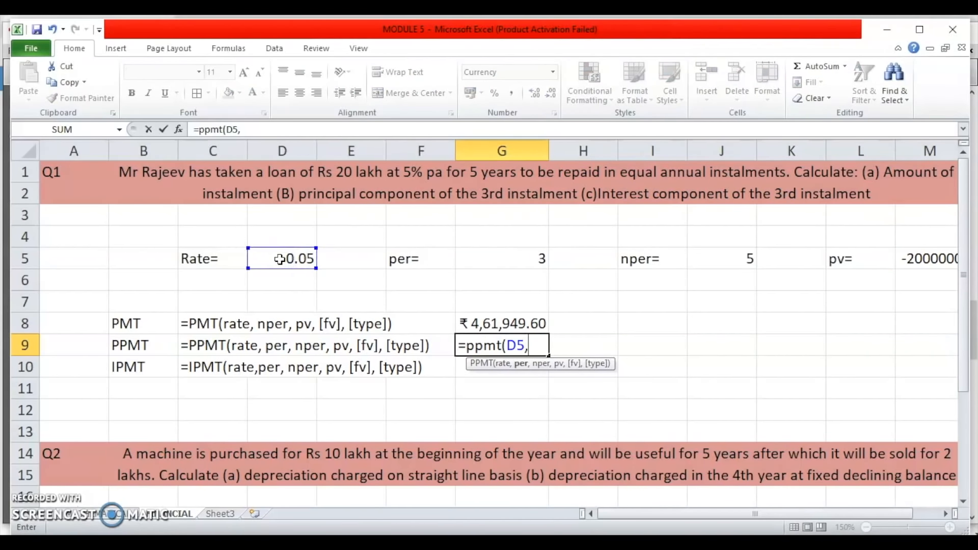
{"action": "left_click", "coordinate": [747, 262]}
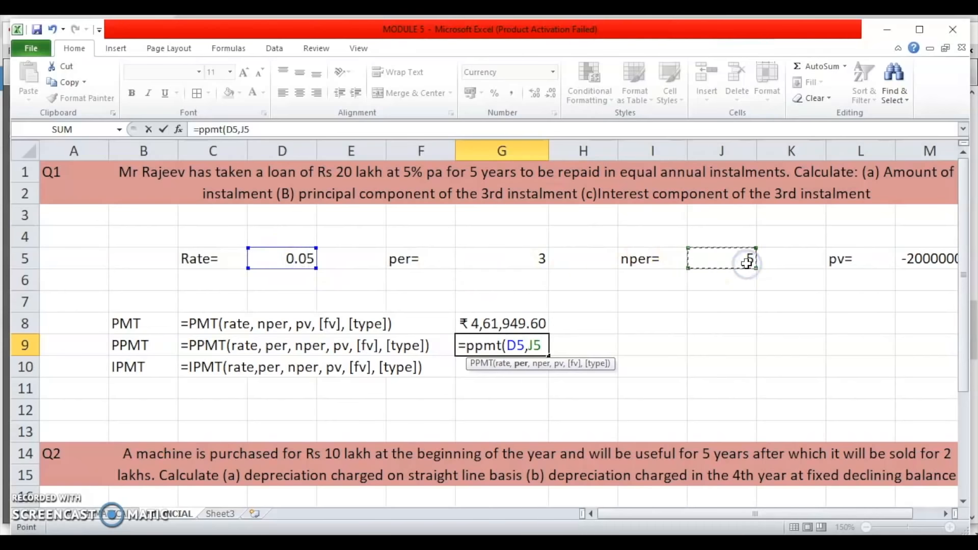
{"action": "left_click", "coordinate": [495, 263]}
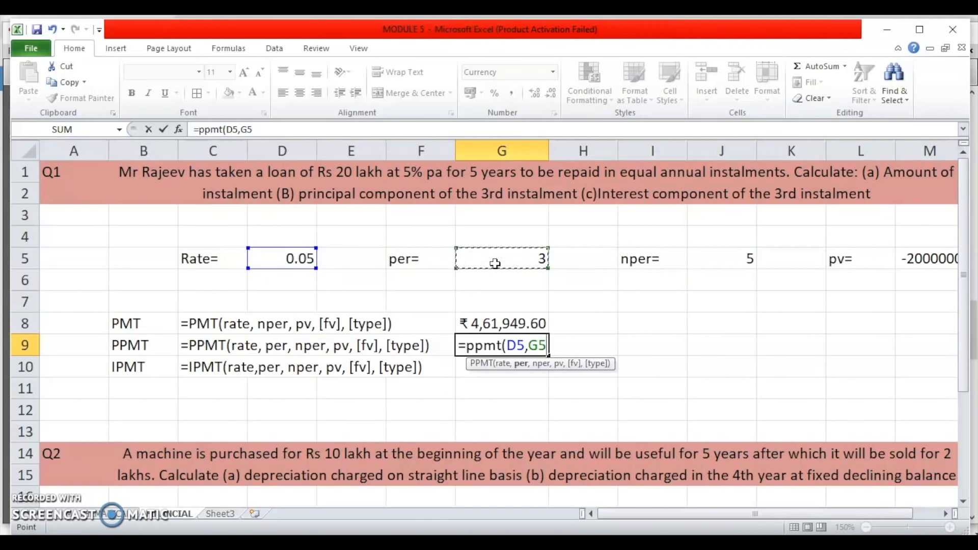
{"action": "type", "text": ","}
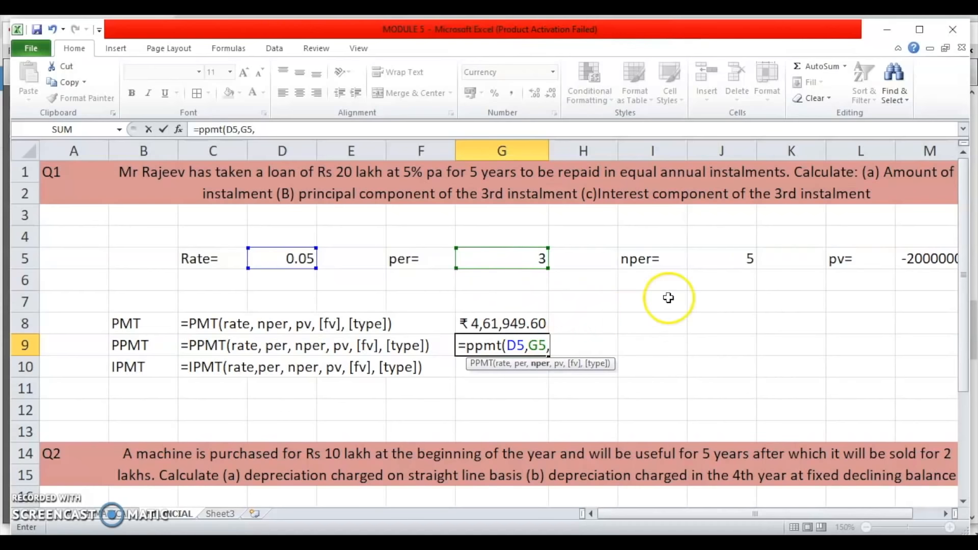
{"action": "left_click", "coordinate": [718, 257]}
{"action": "type", "text": ","}
{"action": "left_click", "coordinate": [924, 254]}
{"action": "key", "text": "Return"}
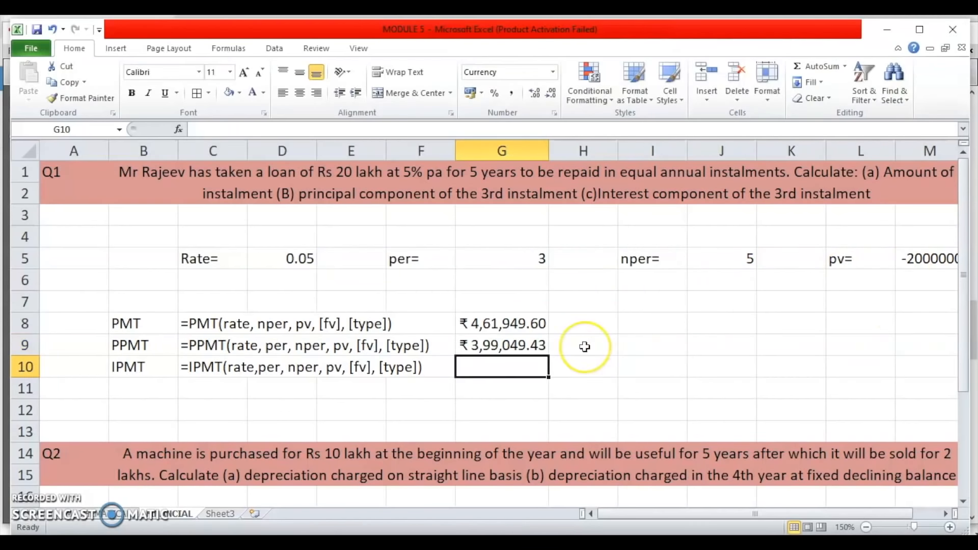
Enter an IPMT formula in G10 using D5, G5, J5 and M5 for the interest component of the 3rd instalment.
{"action": "type", "text": "="}
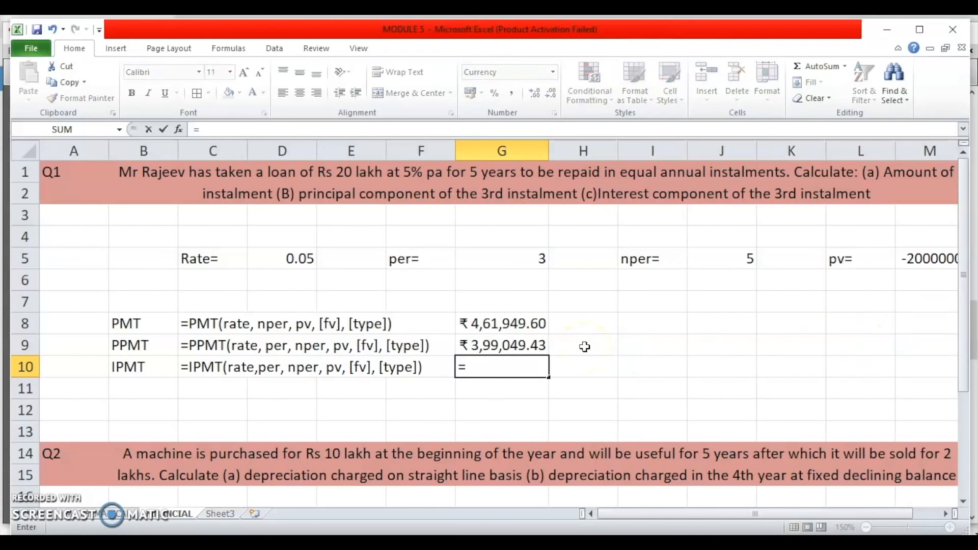
{"action": "type", "text": "i"}
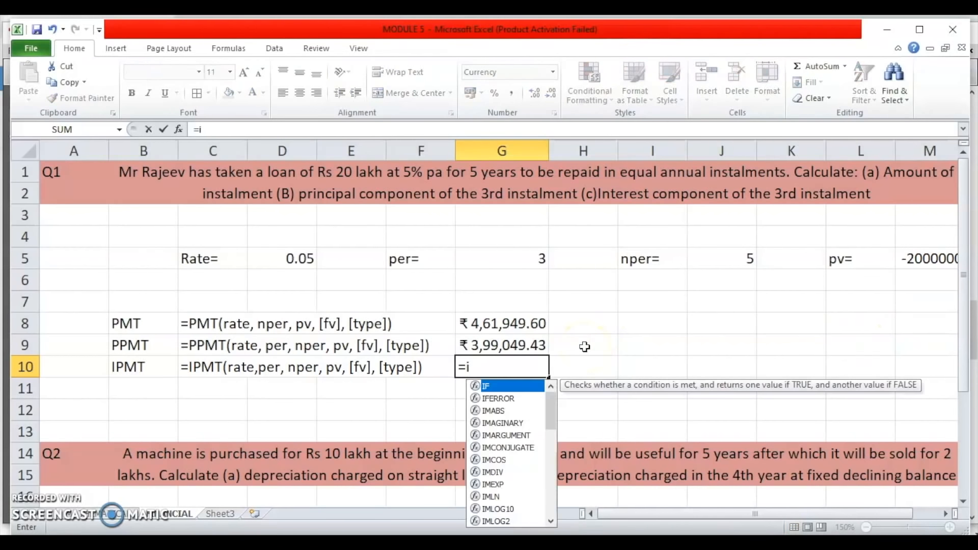
{"action": "type", "text": "pmt("}
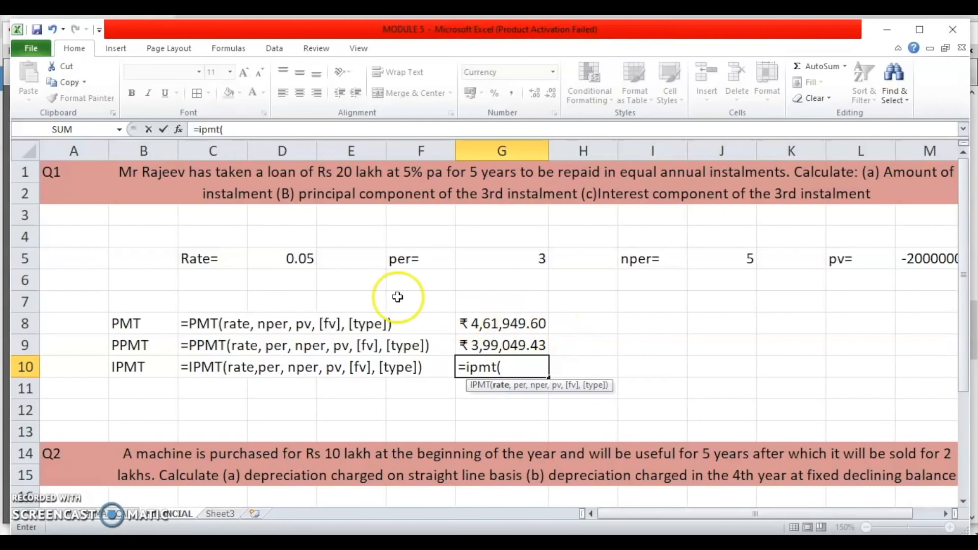
{"action": "left_click", "coordinate": [310, 261]}
{"action": "type", "text": ","}
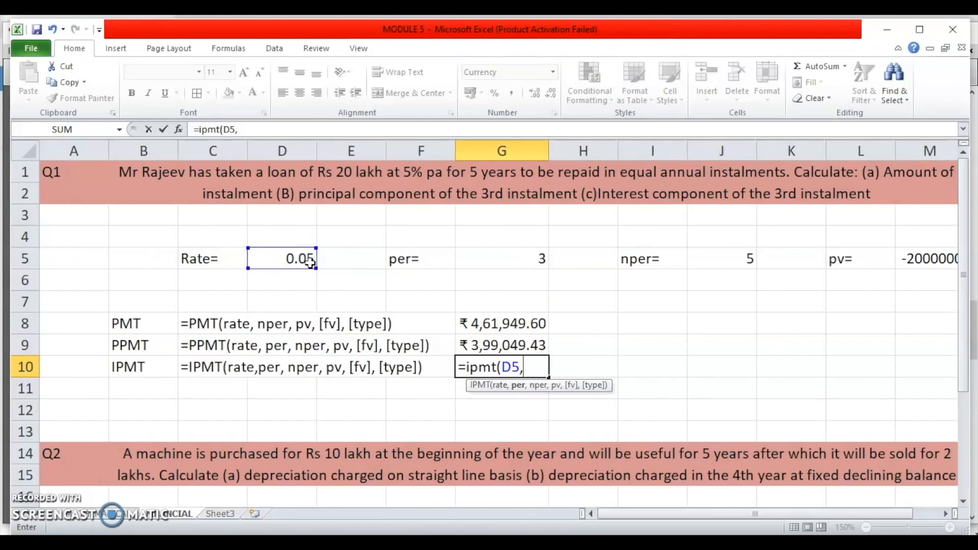
{"action": "left_click", "coordinate": [518, 256]}
{"action": "type", "text": ","}
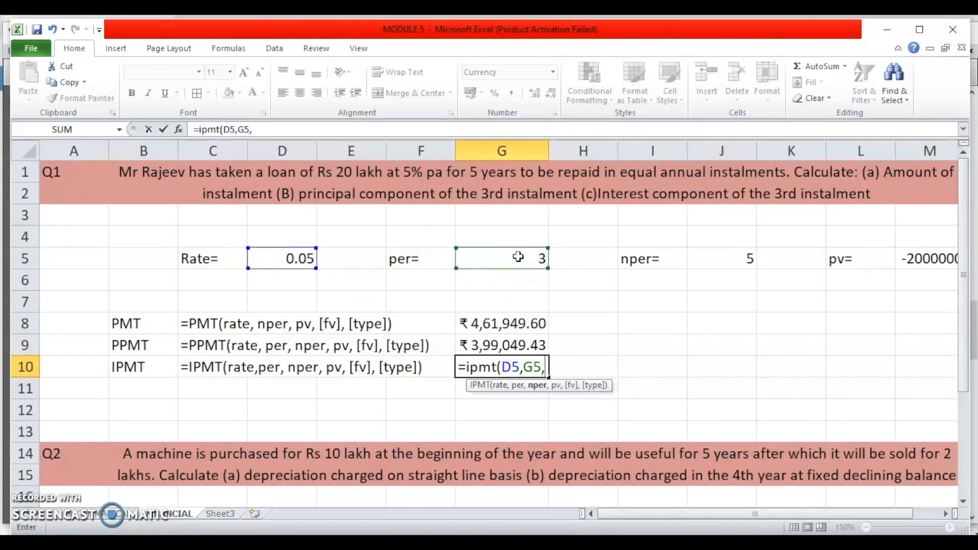
{"action": "left_click", "coordinate": [747, 258]}
{"action": "type", "text": ","}
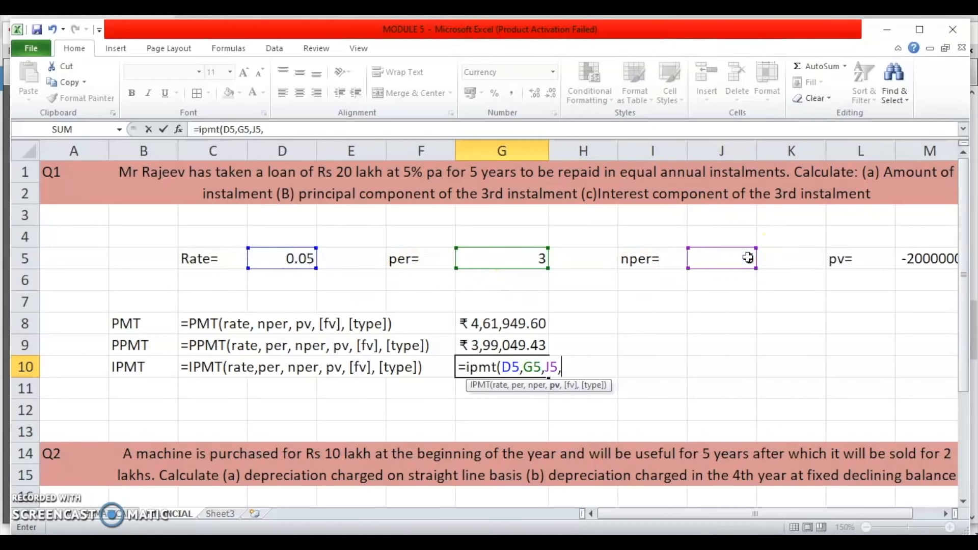
{"action": "left_click", "coordinate": [915, 262]}
{"action": "key", "text": "Return"}
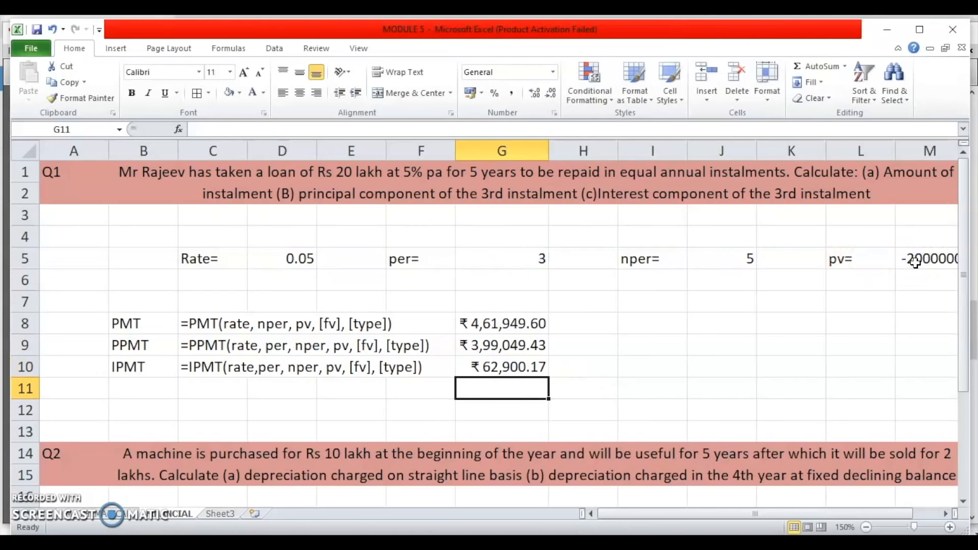
Enter =sln(C17,F17,I17) in G22 to calculate the straight-line depreciation of the Q2 machine.
{"action": "left_click_drag", "start_coordinate": [966, 336], "coordinate": [963, 466]}
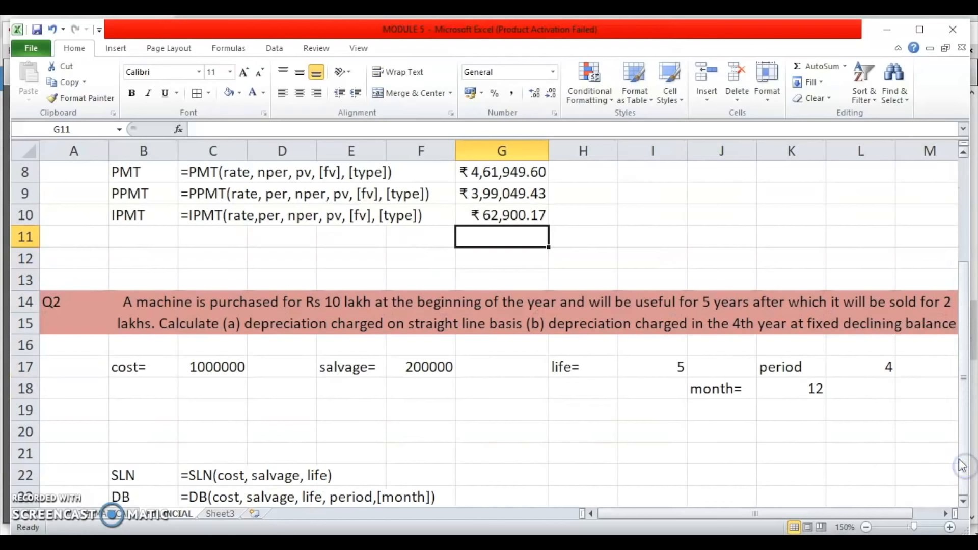
{"action": "left_click", "coordinate": [963, 500]}
{"action": "left_click", "coordinate": [963, 501]}
{"action": "left_click", "coordinate": [963, 501]}
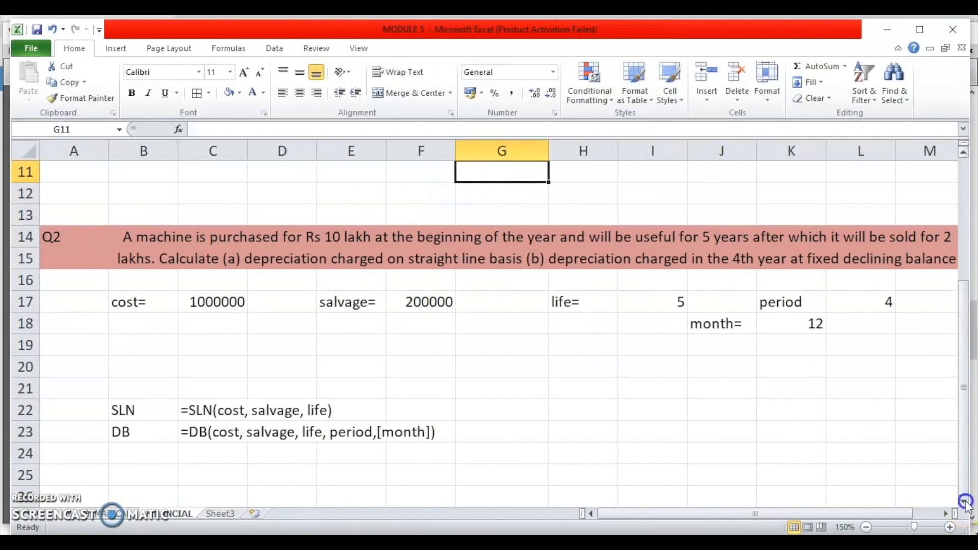
{"action": "left_click", "coordinate": [963, 501]}
{"action": "left_click", "coordinate": [963, 501]}
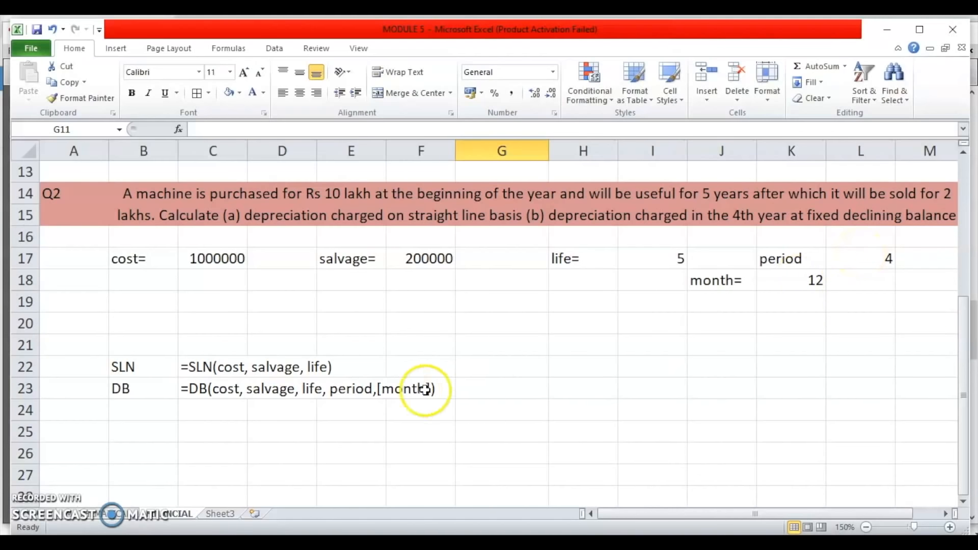
{"action": "left_click", "coordinate": [485, 367]}
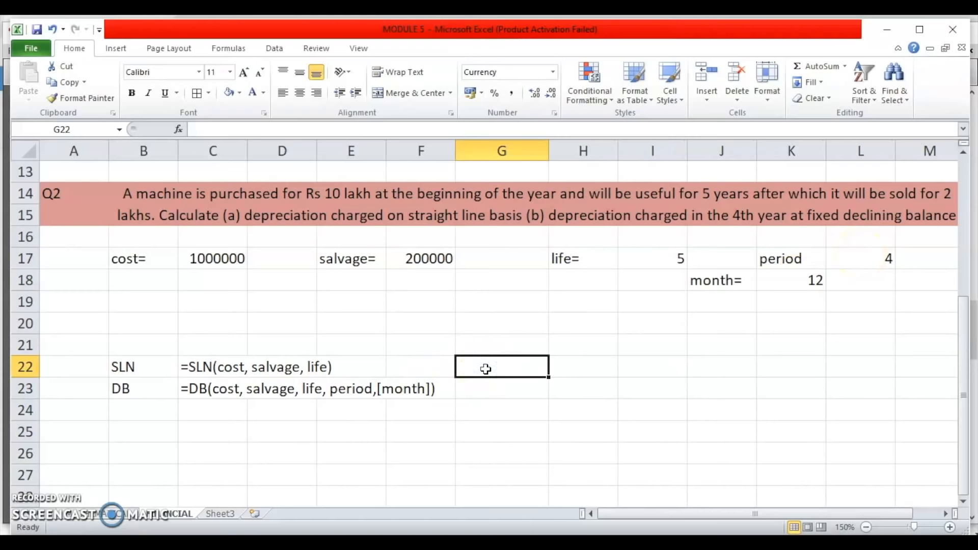
{"action": "type", "text": "="}
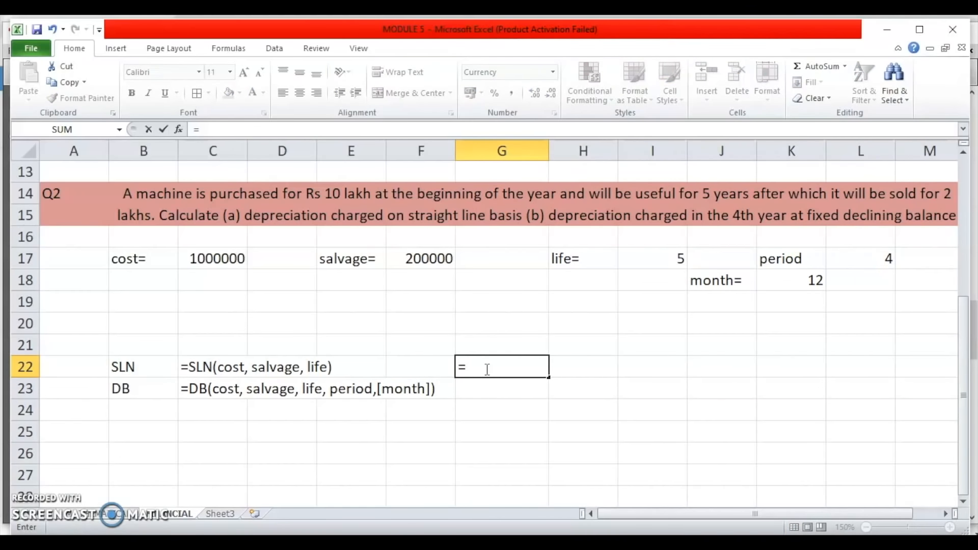
{"action": "type", "text": "sln("}
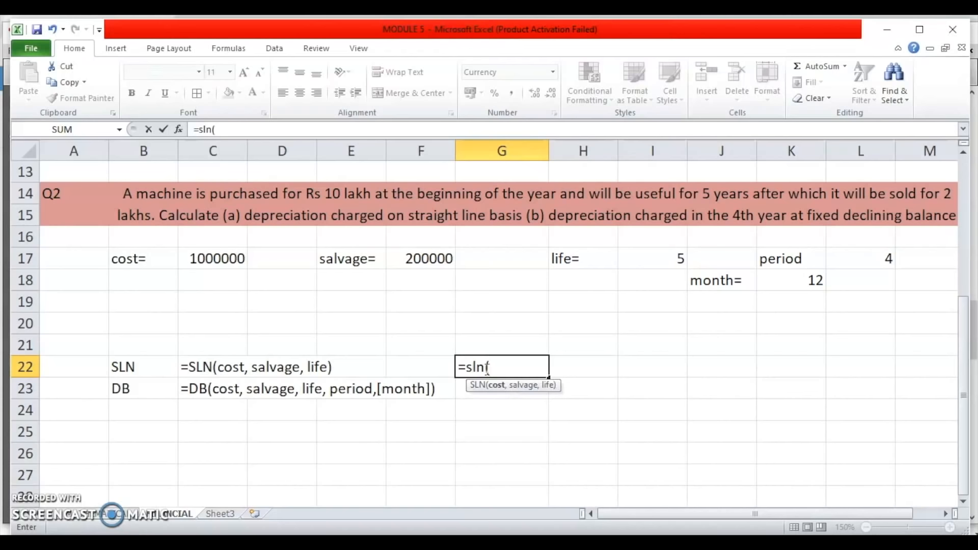
{"action": "left_click", "coordinate": [215, 257]}
{"action": "type", "text": ","}
{"action": "left_click", "coordinate": [414, 258]}
{"action": "type", "text": ","}
{"action": "left_click", "coordinate": [625, 263]}
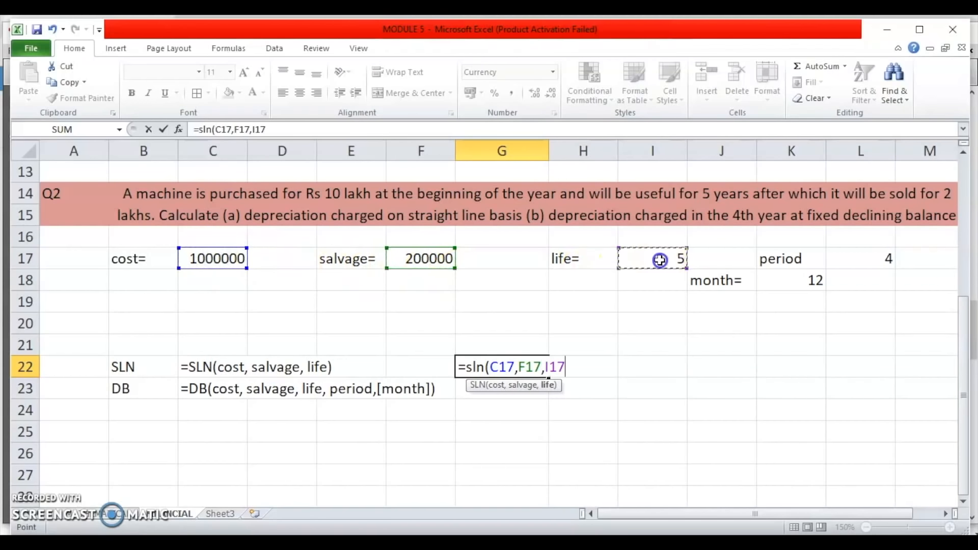
{"action": "type", "text": ")"}
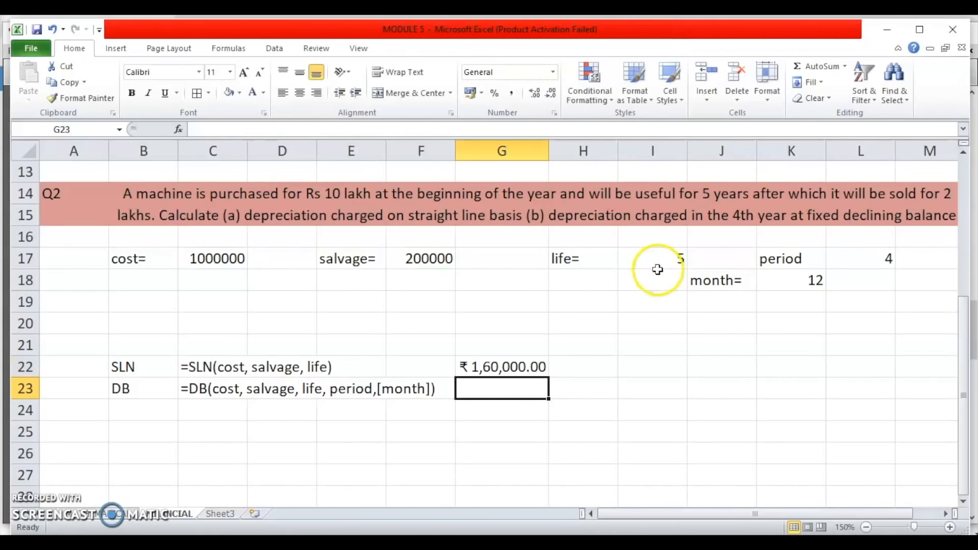
Enter =db(C17,F17,I17,L17) in G23 to calculate the machine's 4th-year depreciation at fixed declining balance.
{"action": "type", "text": "="}
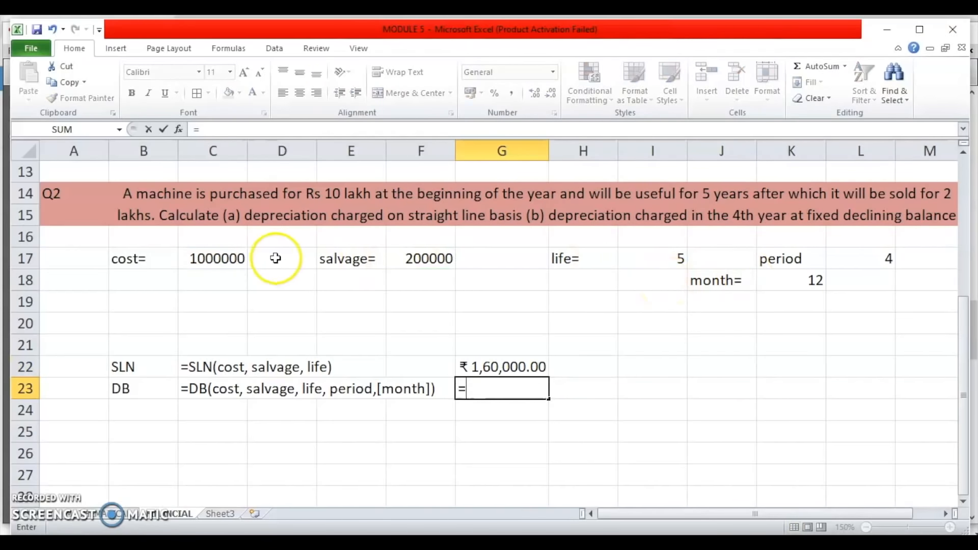
{"action": "type", "text": "db("}
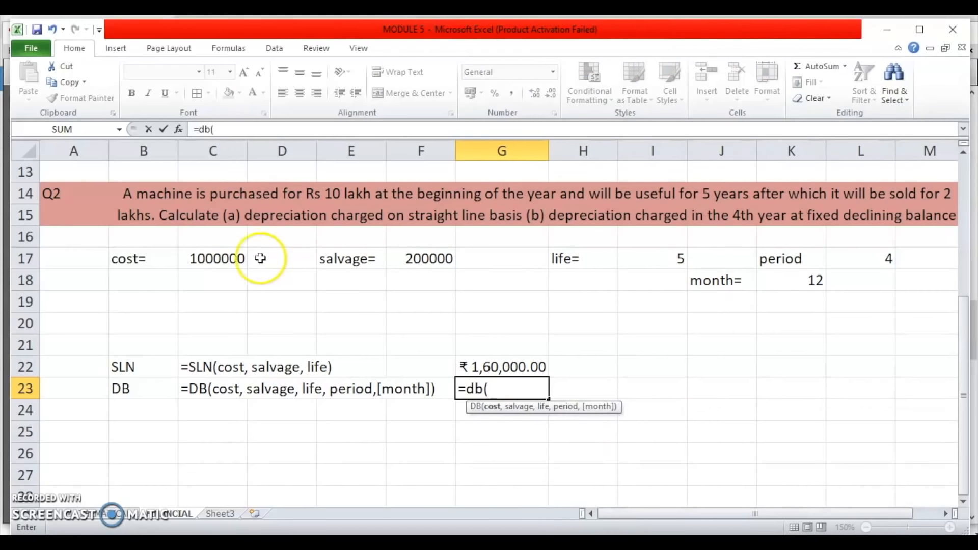
{"action": "left_click", "coordinate": [236, 258]}
{"action": "type", "text": ","}
{"action": "left_click", "coordinate": [406, 258]}
{"action": "type", "text": ","}
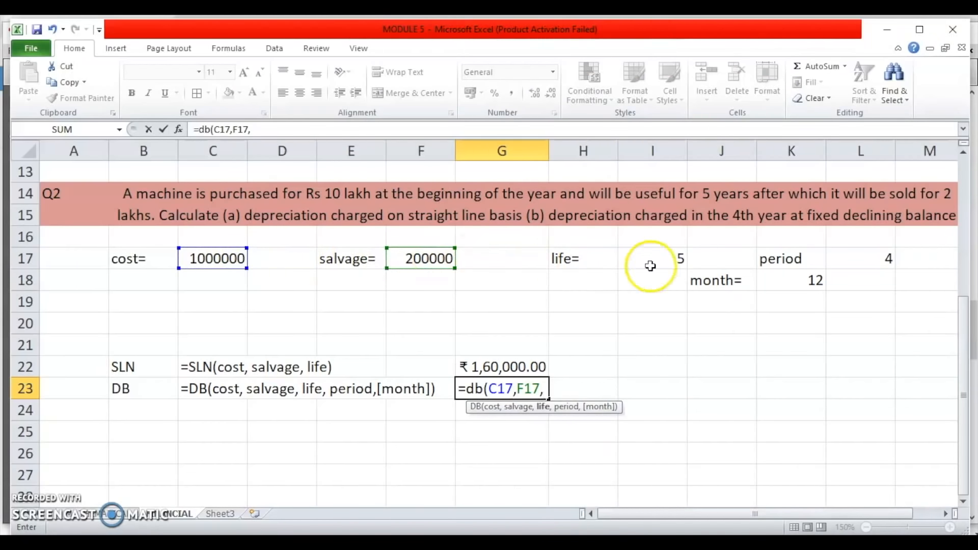
{"action": "left_click", "coordinate": [660, 261]}
{"action": "type", "text": ","}
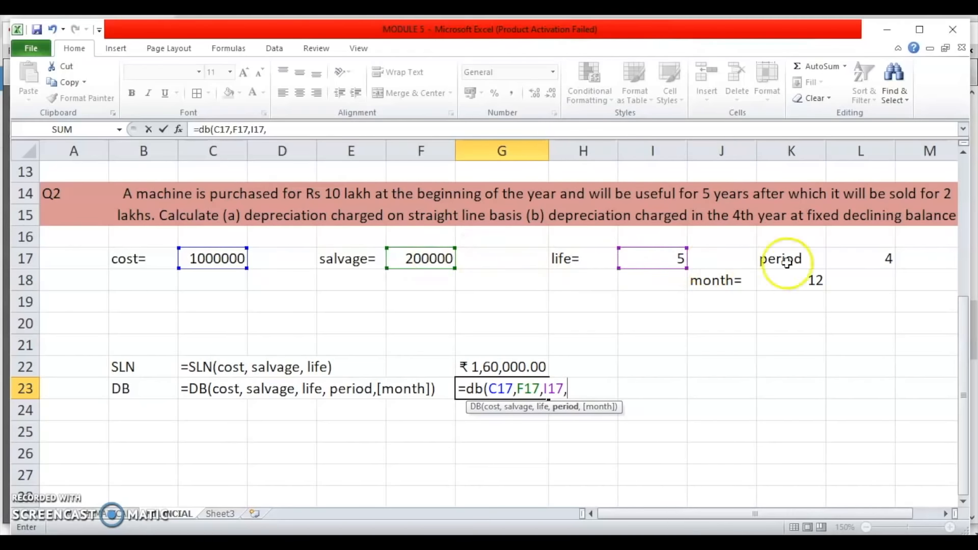
{"action": "left_click", "coordinate": [859, 264]}
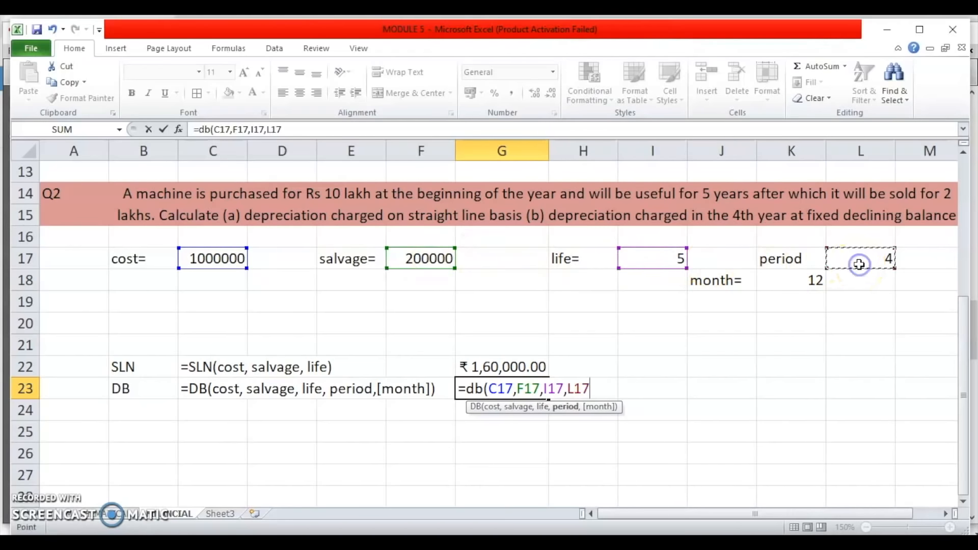
{"action": "type", "text": ")"}
{"action": "key", "text": "Return"}
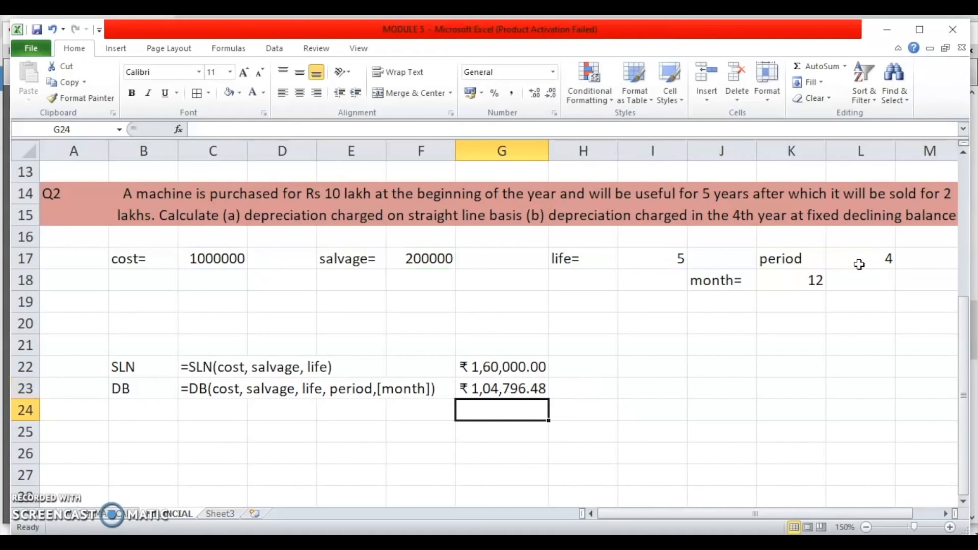